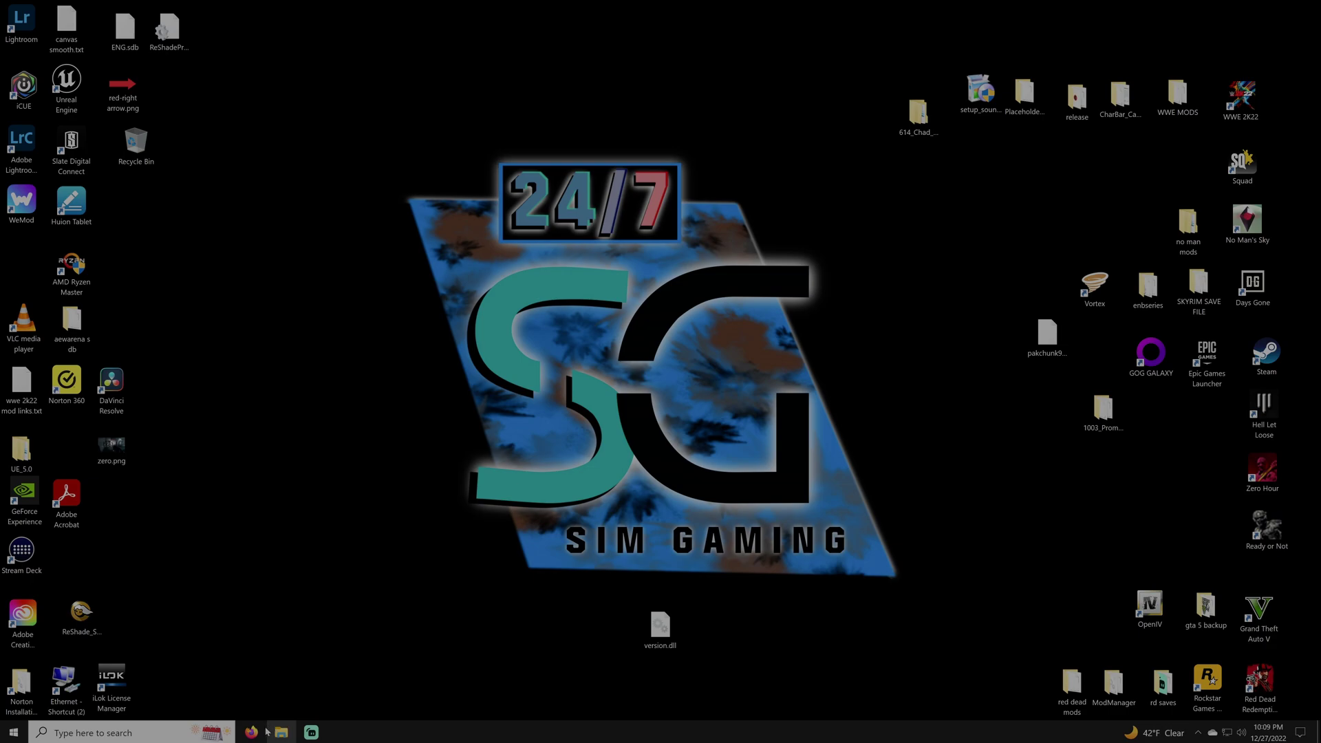
# Bring up the open Firefox windows from the taskbar to find the Hope County Sheriff mod page
pyautogui.moveTo(251, 735)
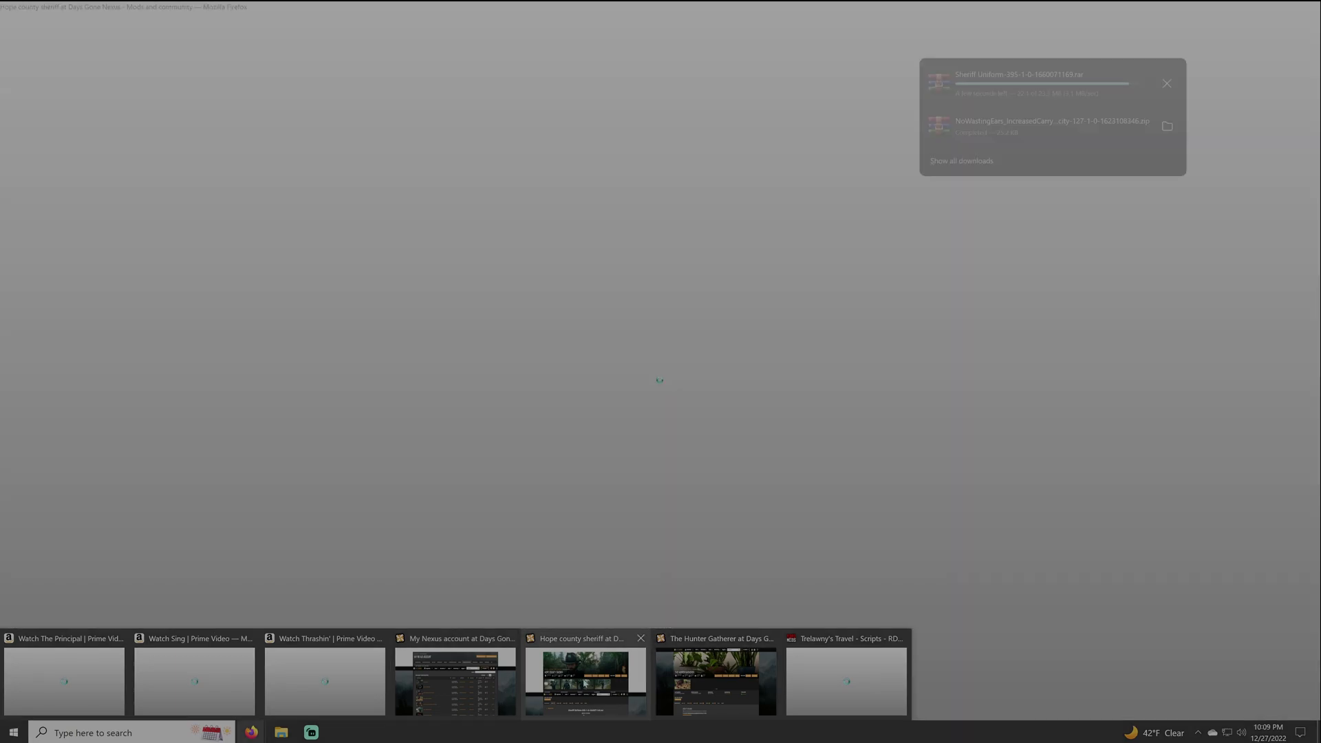
# Manually download Sheriff Uniform-395-1-0-1660071169.rar from the Hope County Sheriff page using slow download
pyautogui.click(584, 681)
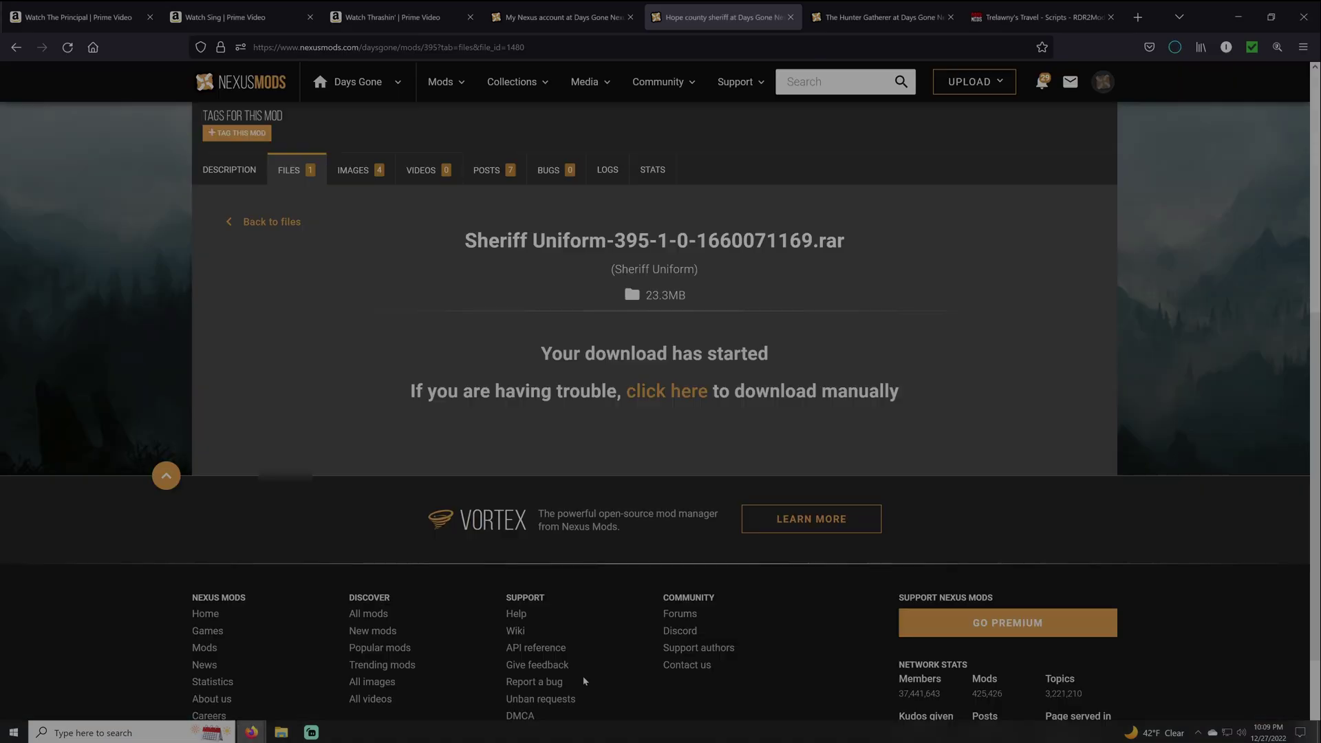
pyautogui.click(239, 172)
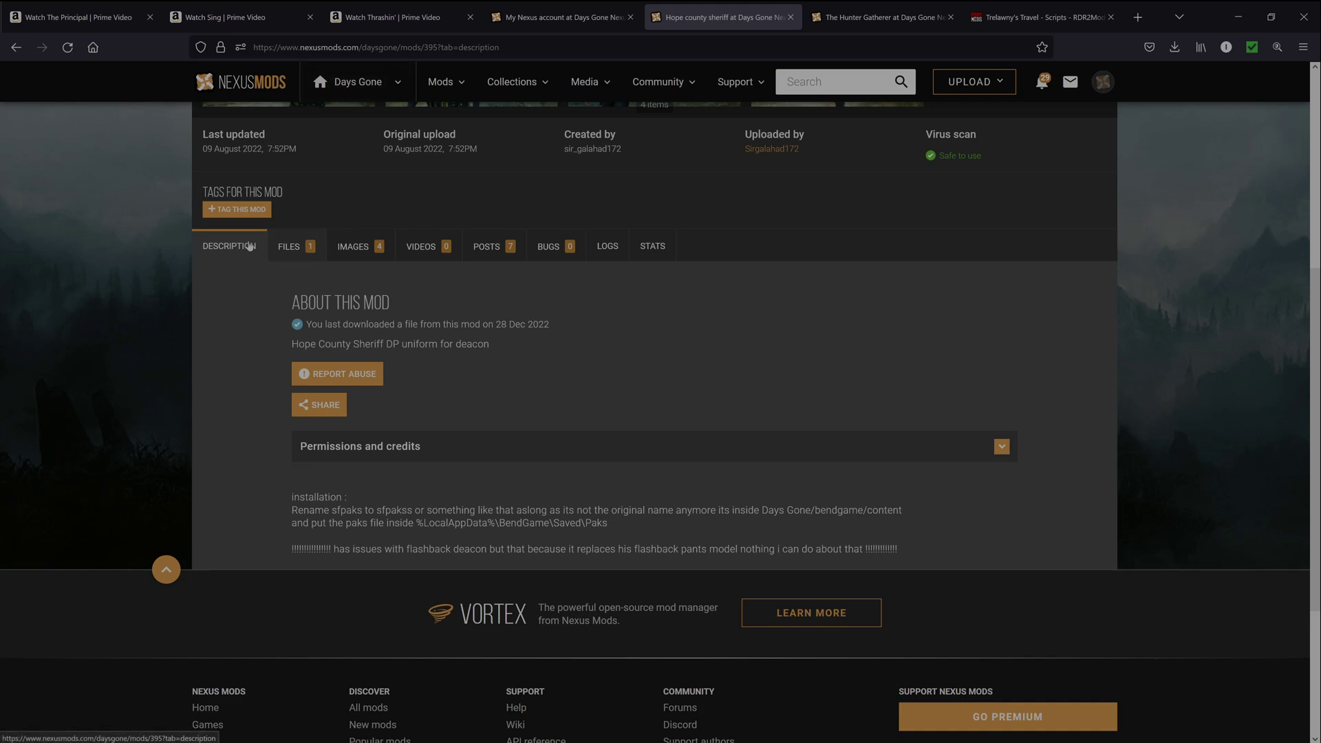
pyautogui.scroll(5, 237, 339)
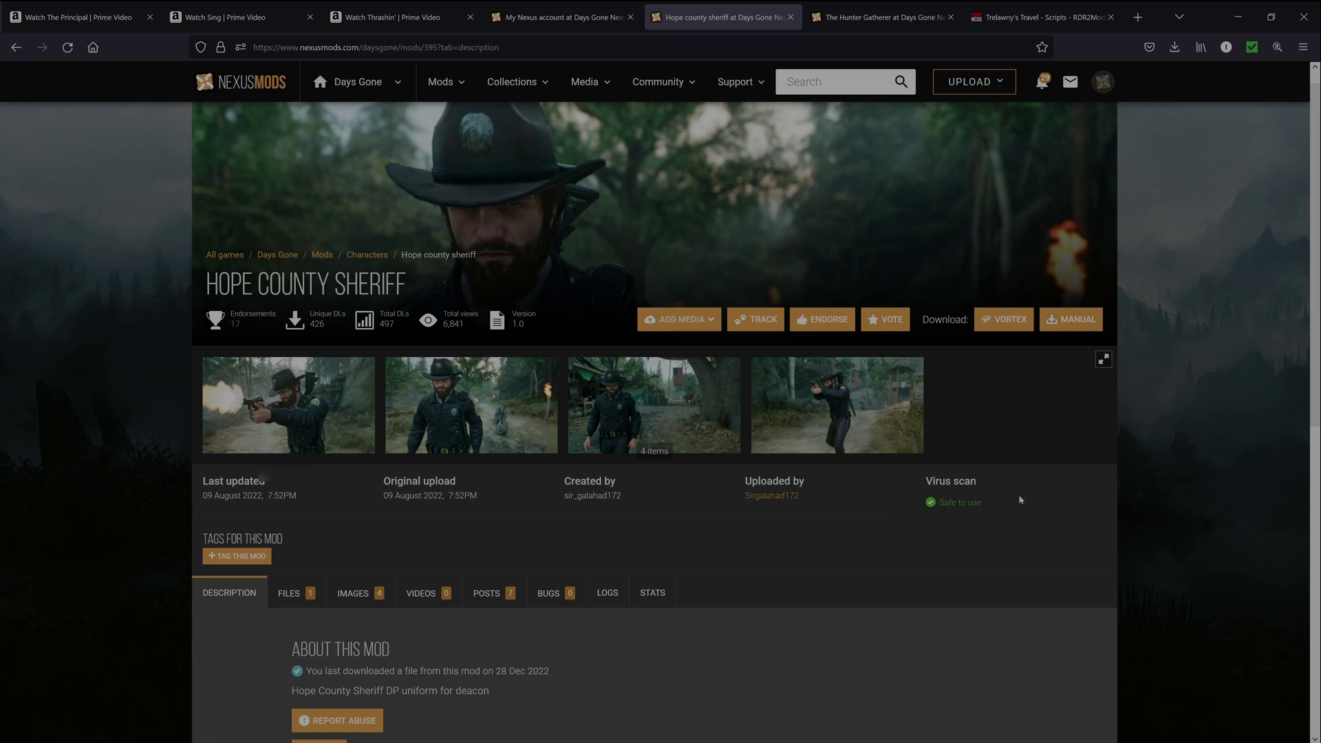
pyautogui.scroll(1, 1060, 469)
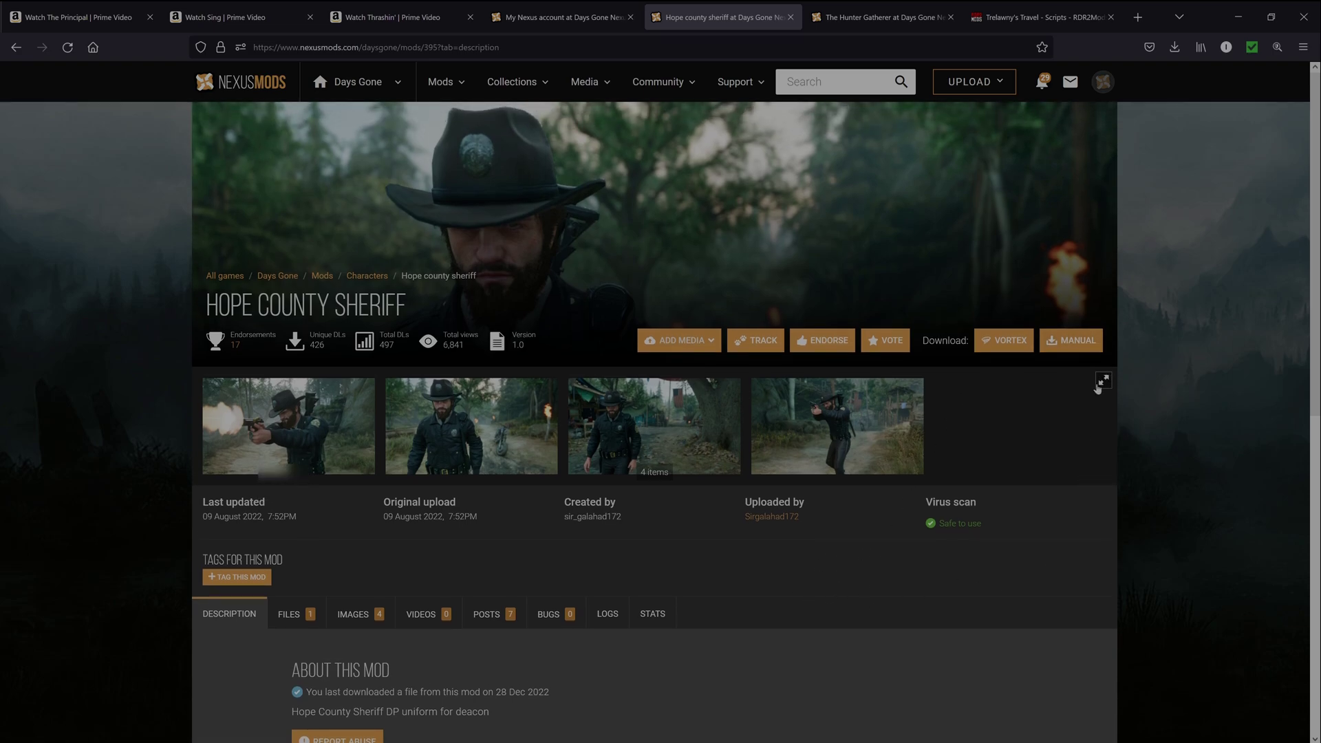
pyautogui.click(1077, 348)
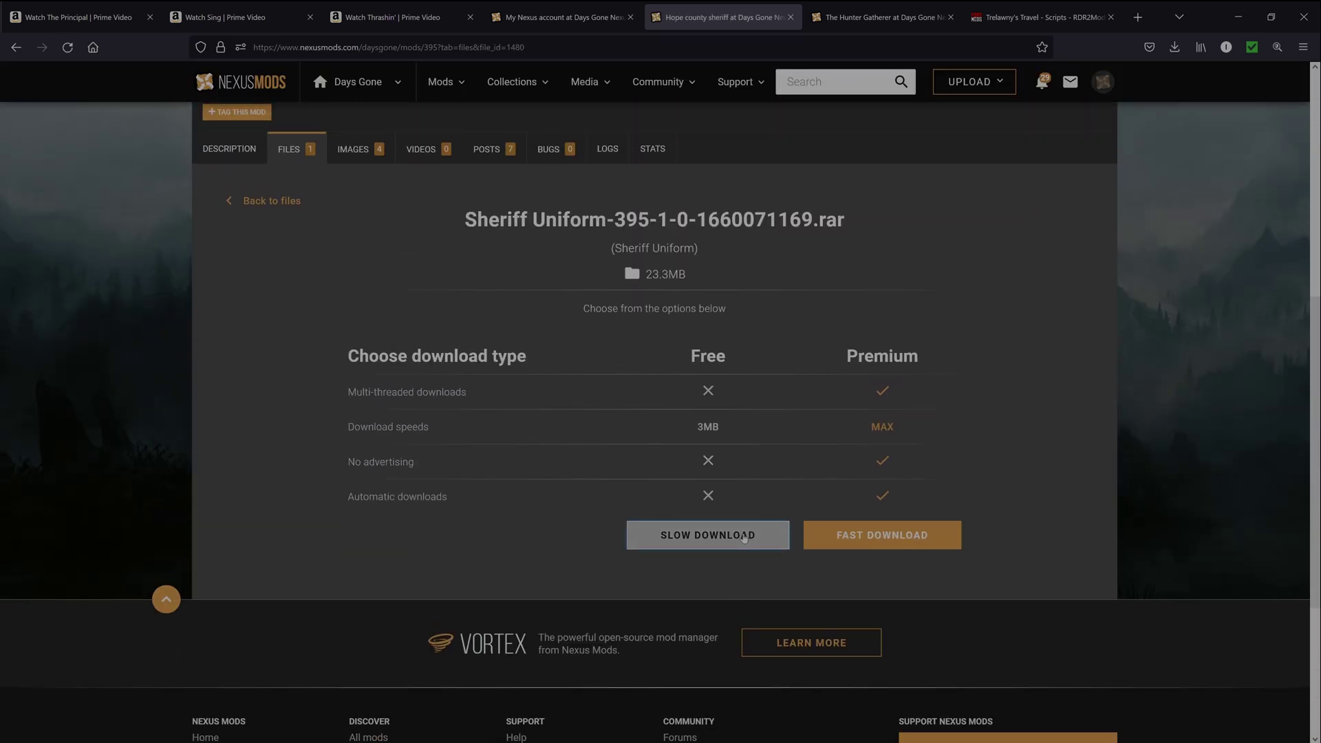
pyautogui.click(743, 535)
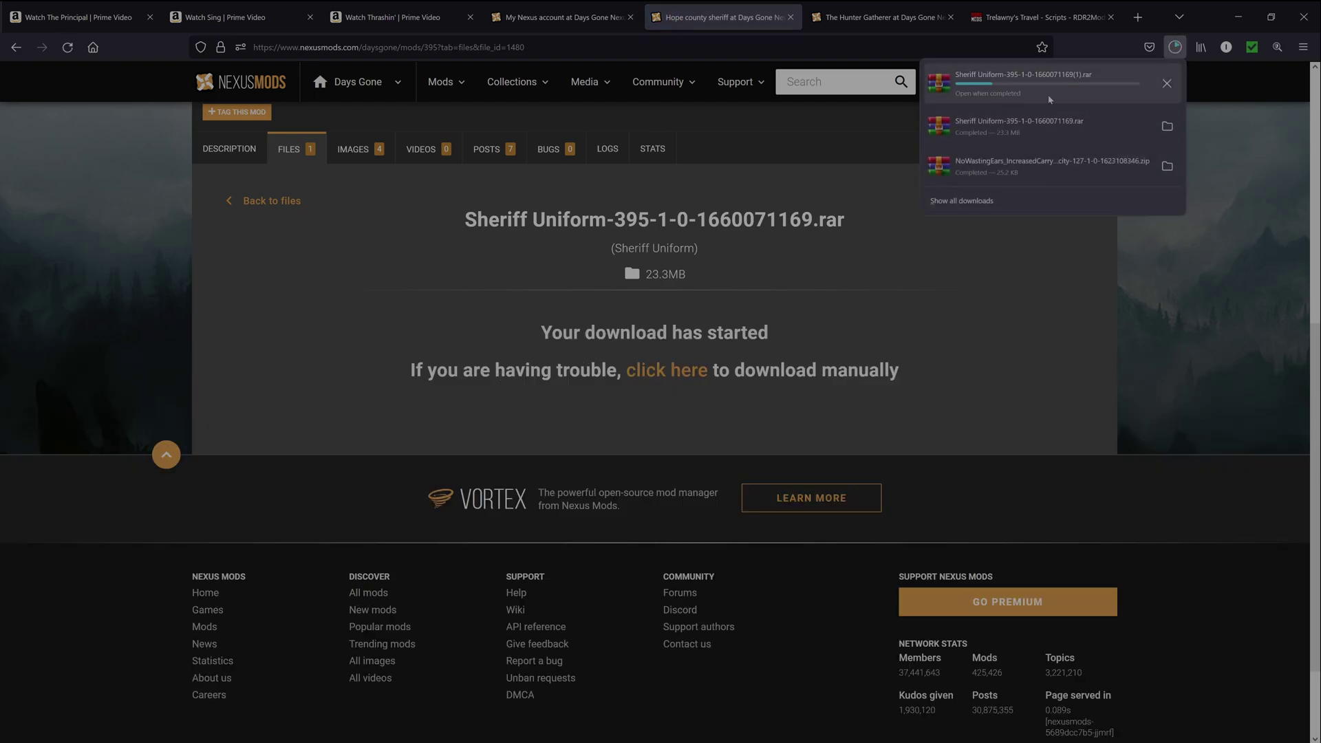
# Minimize the browser, launch Steam from the desktop and show the game library
pyautogui.click(1229, 26)
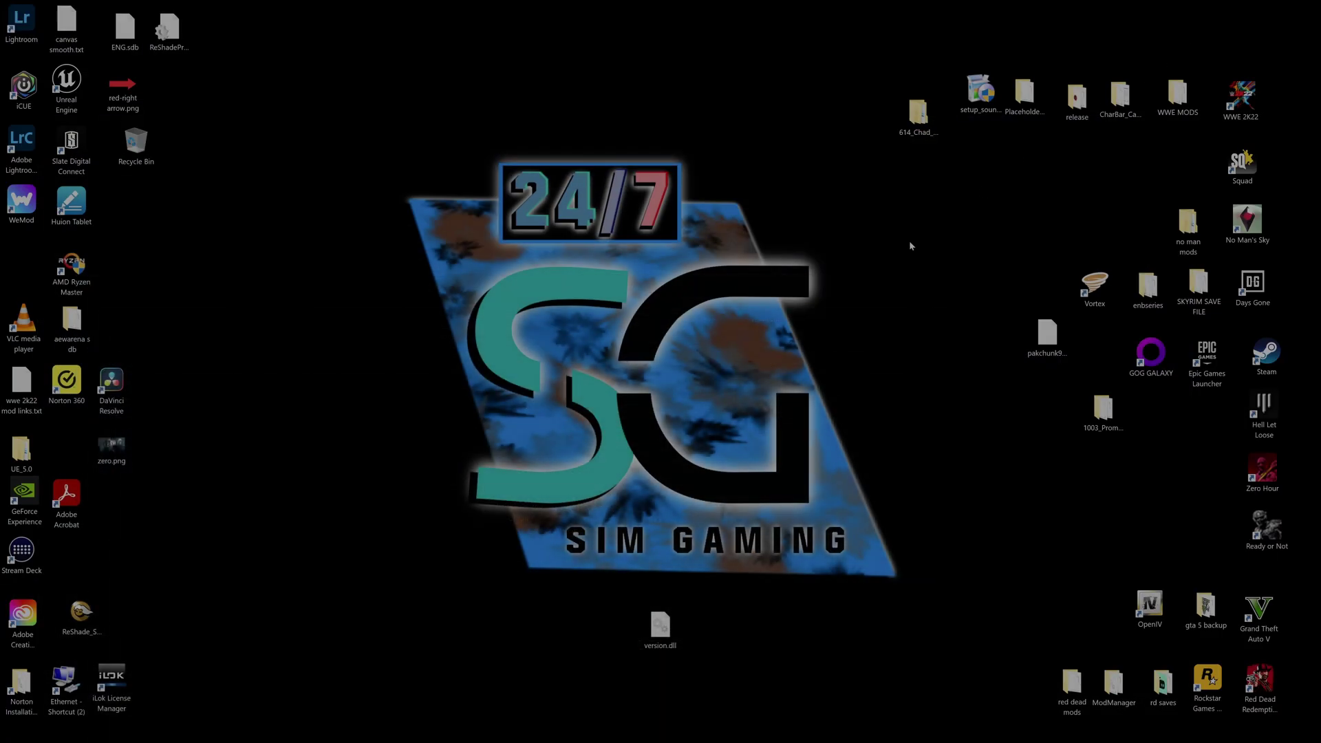
pyautogui.doubleClick(1266, 353)
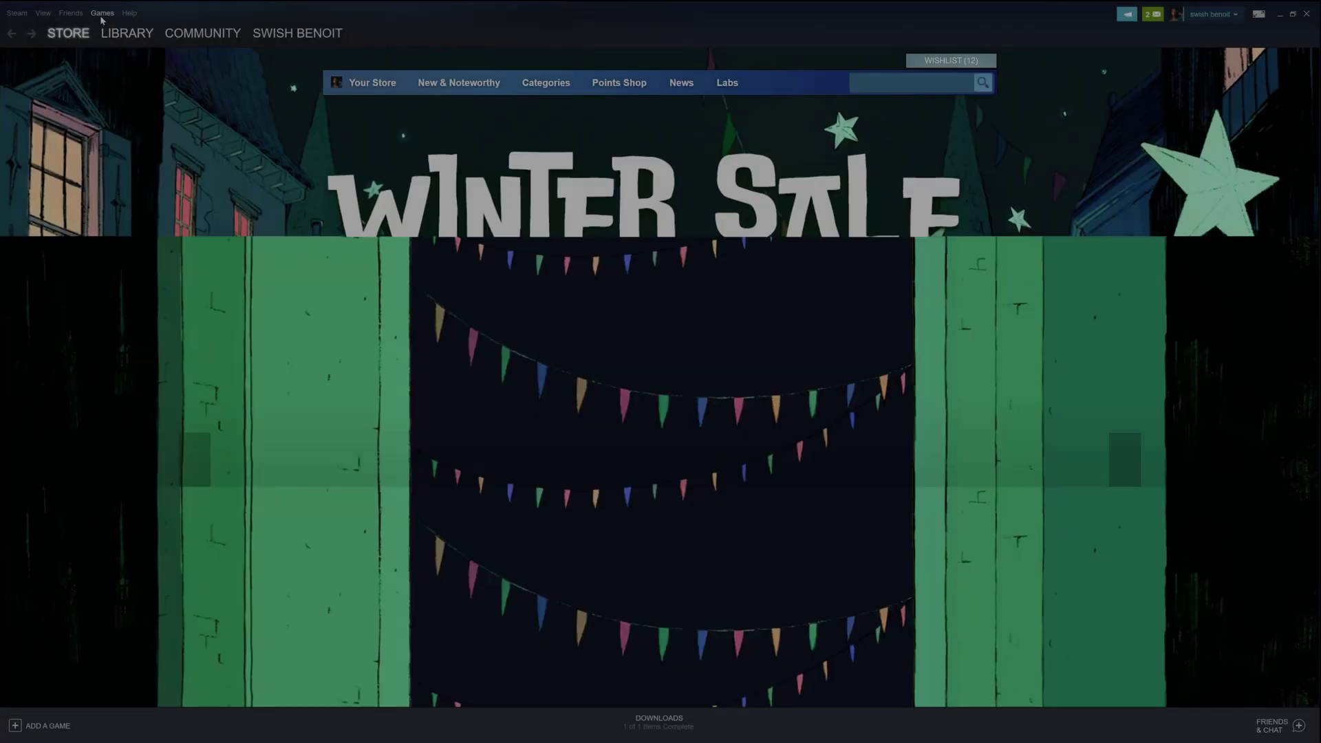
pyautogui.moveTo(112, 33)
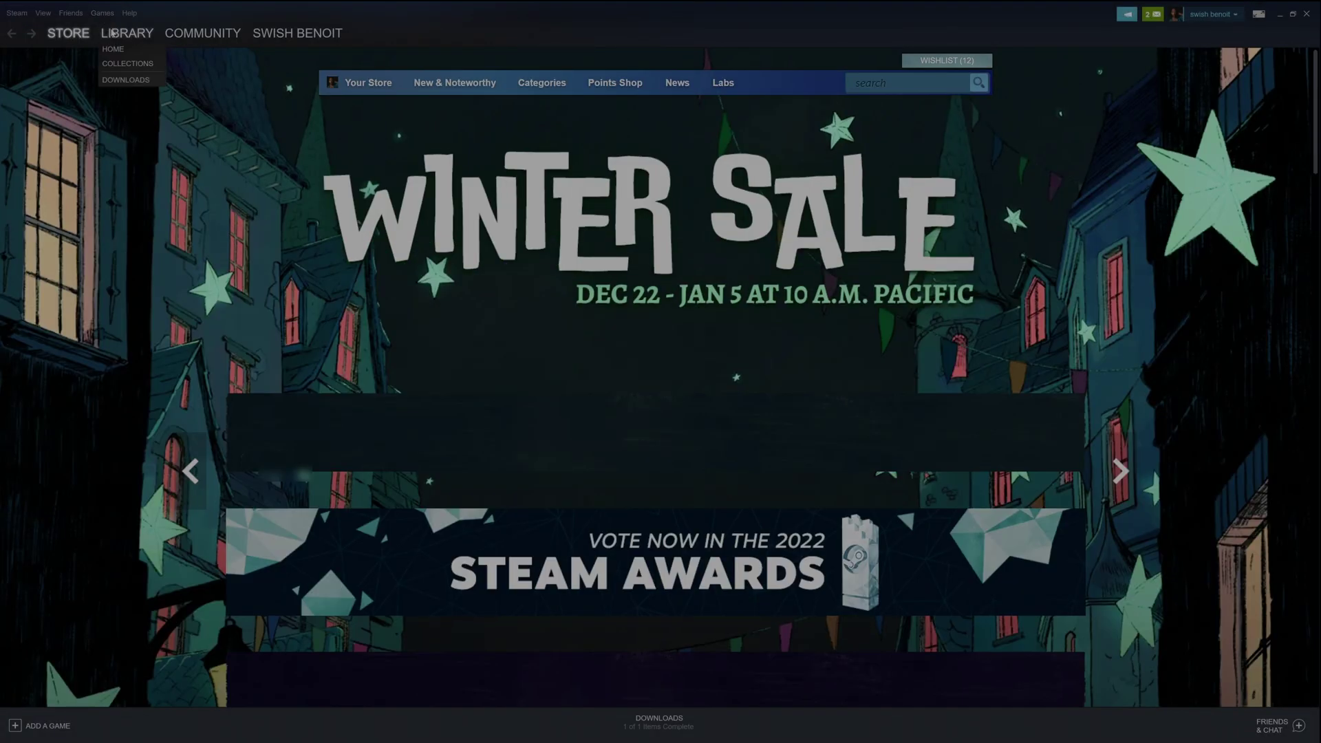
pyautogui.click(113, 36)
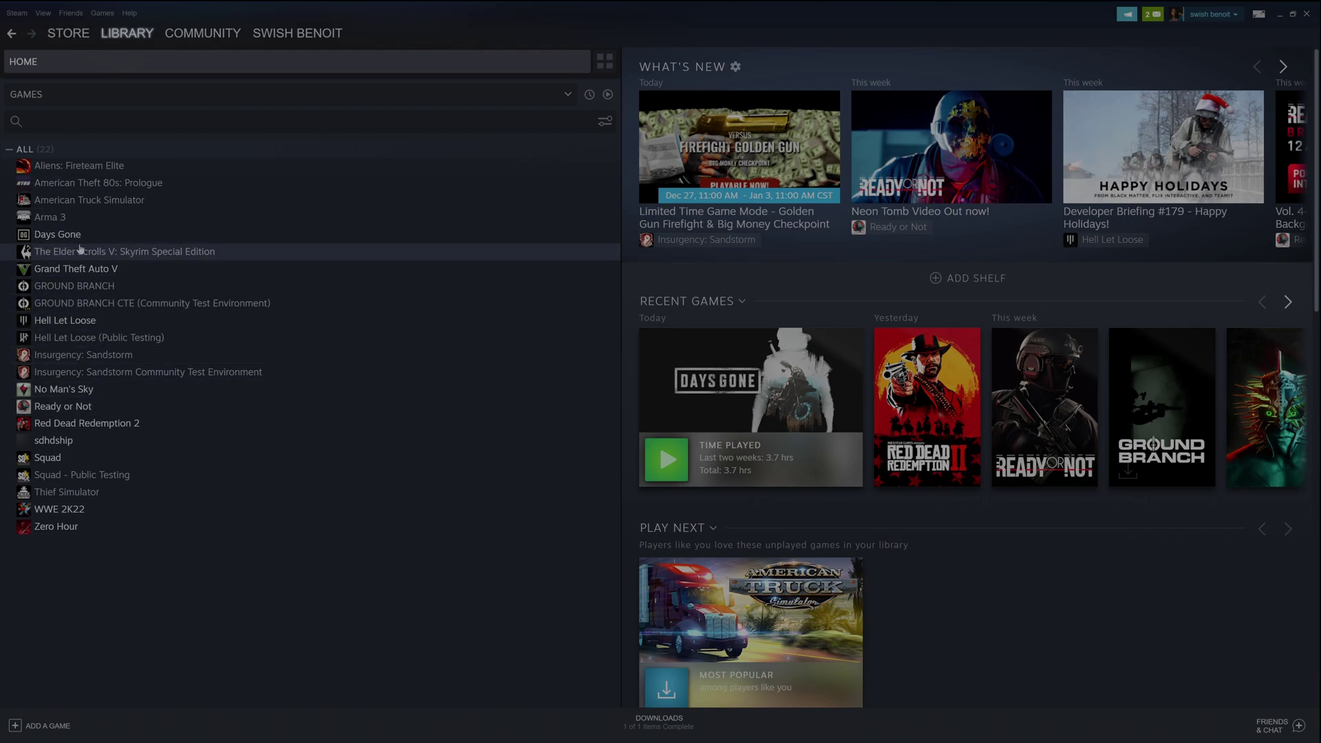
# Open Days Gone's Properties at the Local Files section
pyautogui.click(80, 238)
pyautogui.rightClick(81, 239)
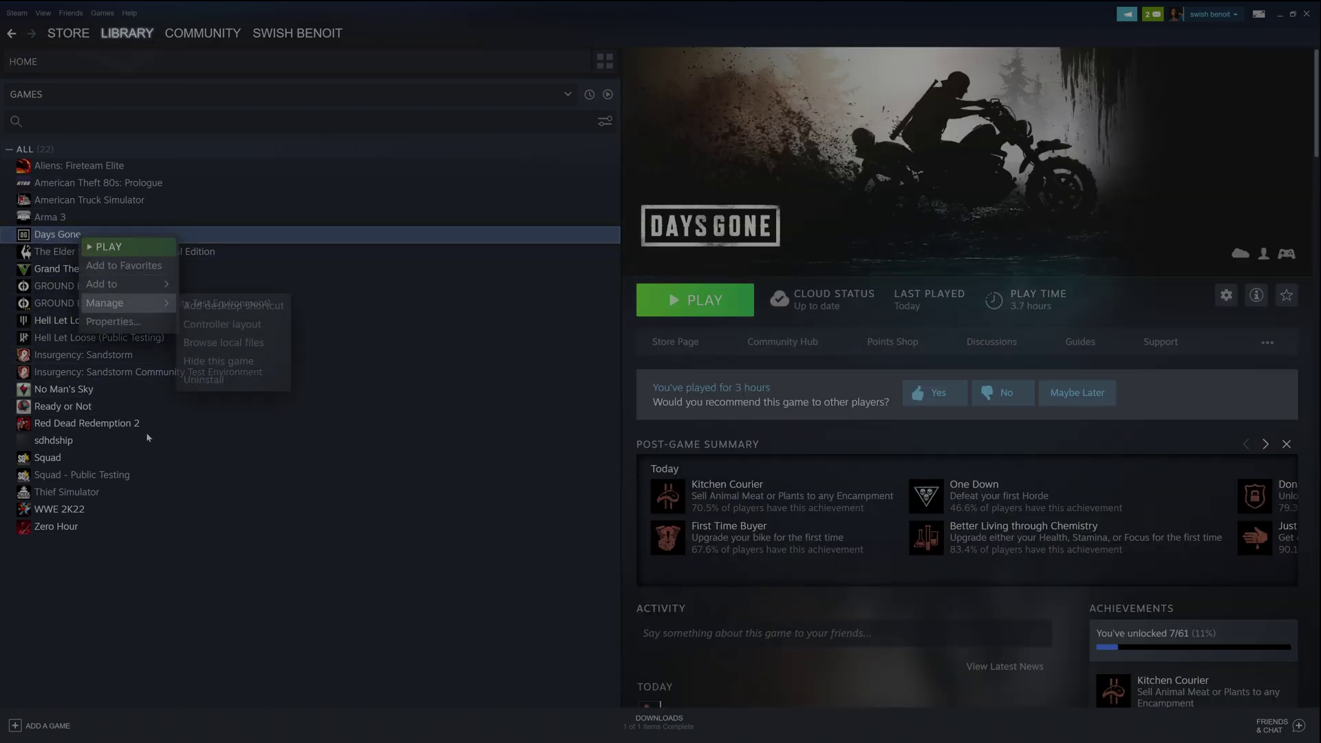
pyautogui.click(111, 322)
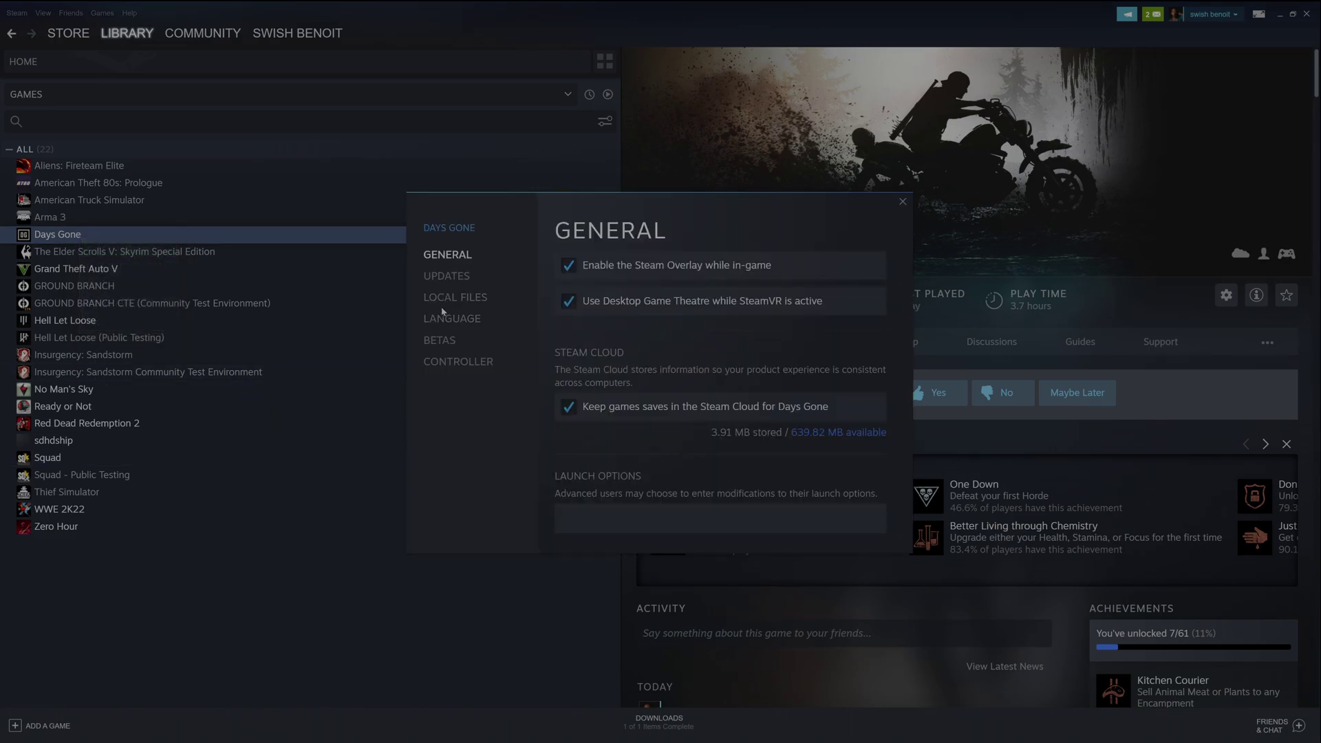
pyautogui.click(441, 298)
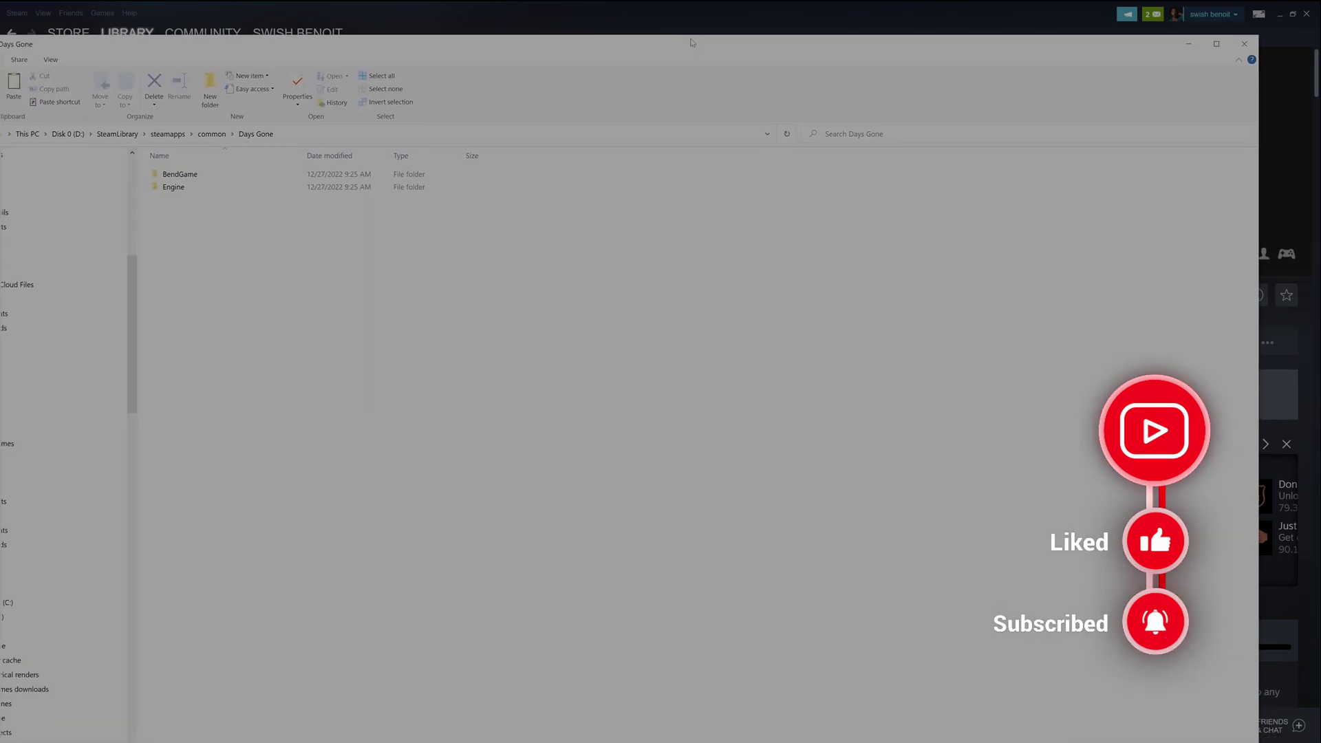
# Maximize the Days Gone folder window and open BendGame\Content
pyautogui.doubleClick(692, 42)
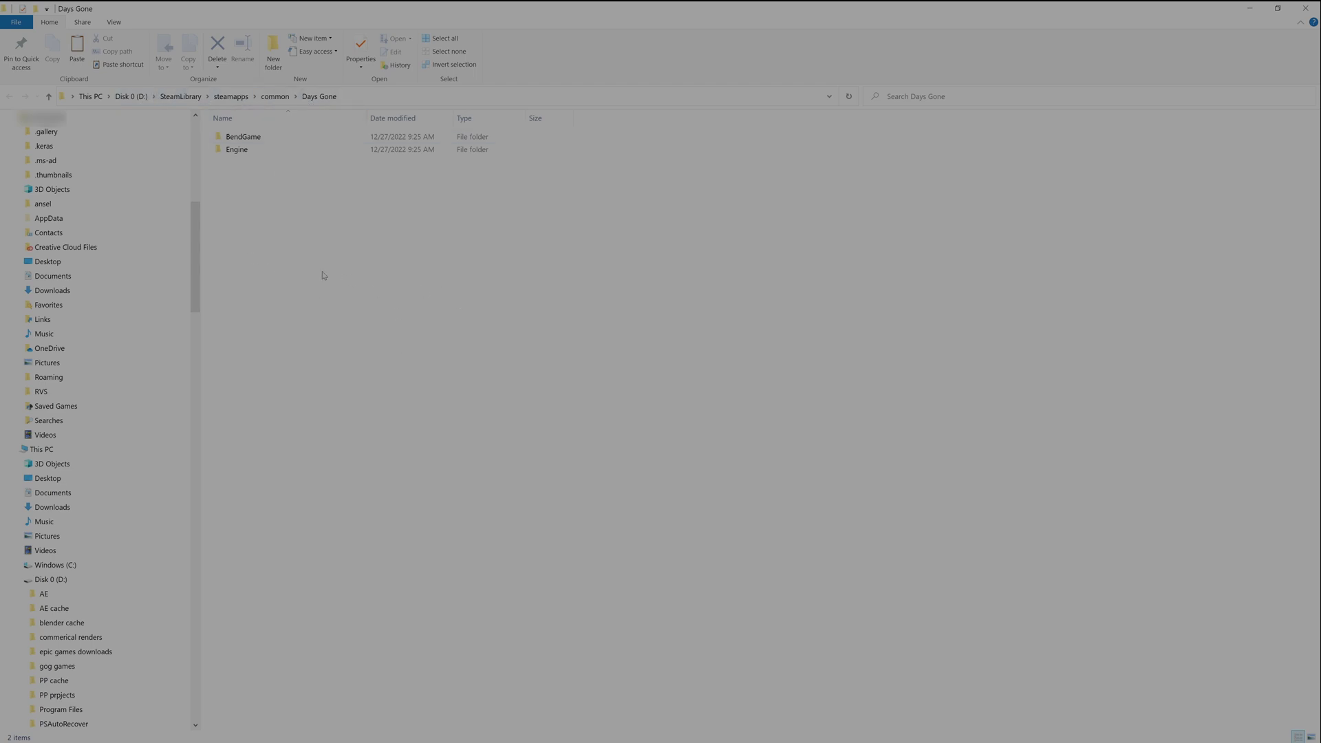
pyautogui.click(264, 139)
pyautogui.doubleClick(264, 139)
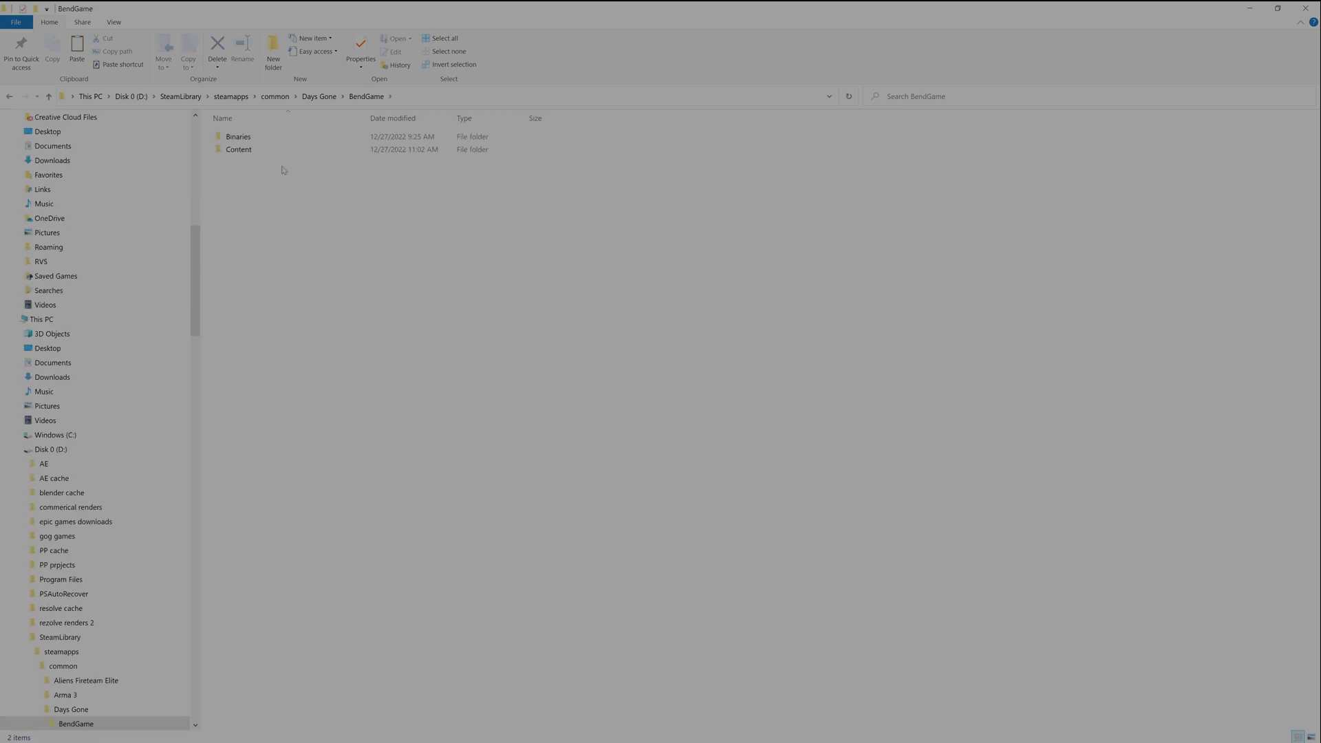
pyautogui.doubleClick(242, 152)
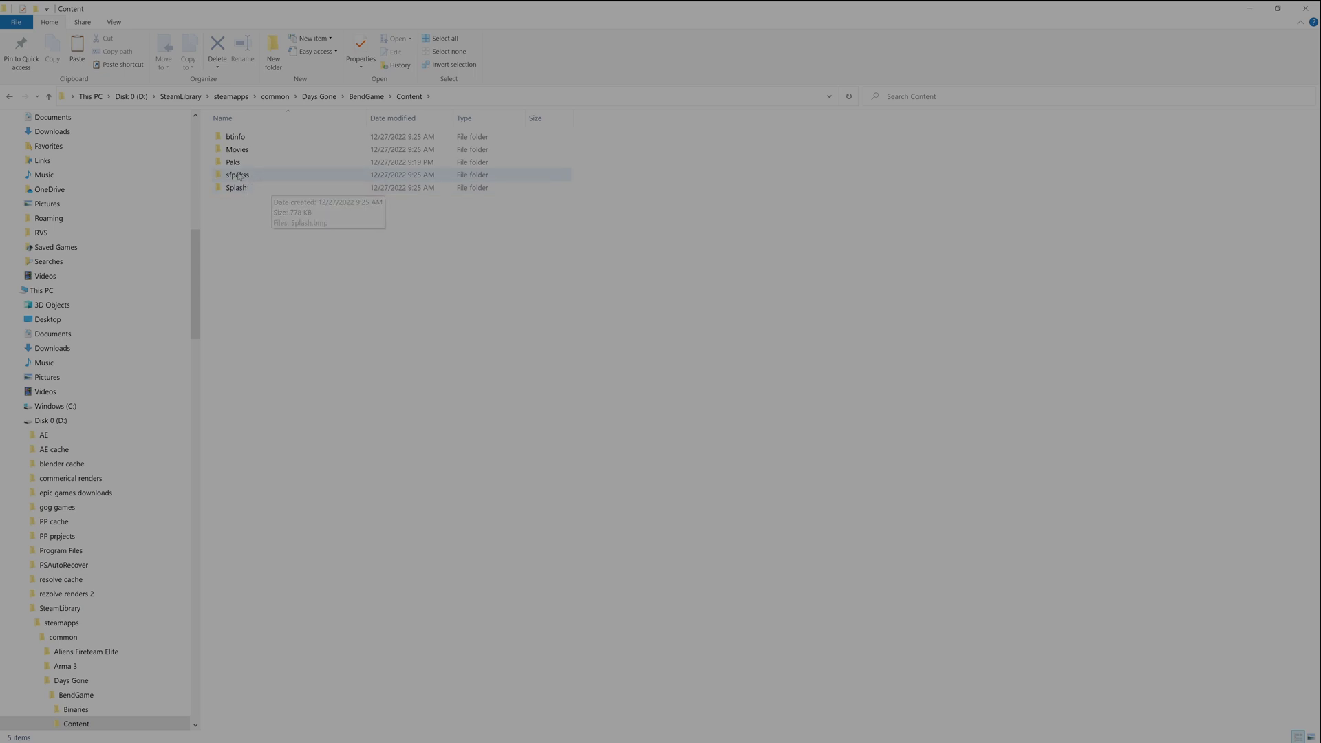
pyautogui.moveTo(228, 178)
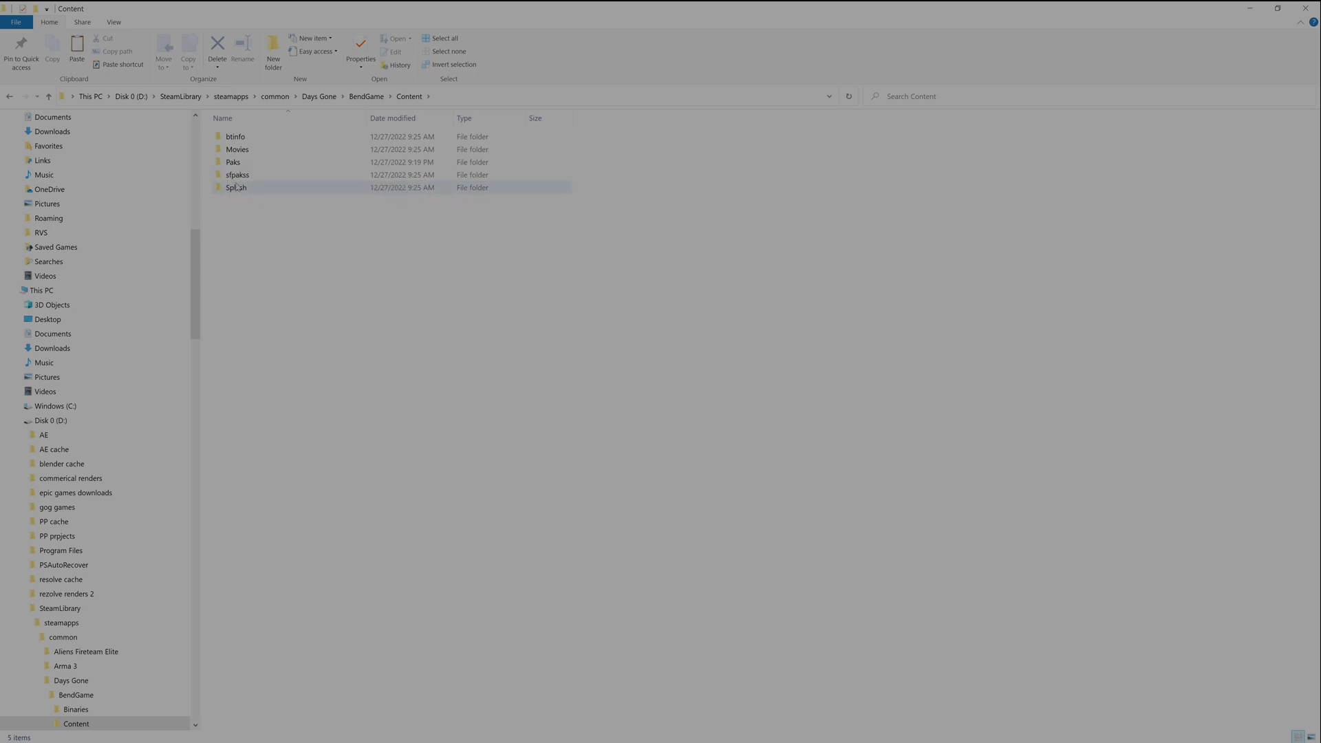
pyautogui.click(239, 178)
pyautogui.click(238, 177)
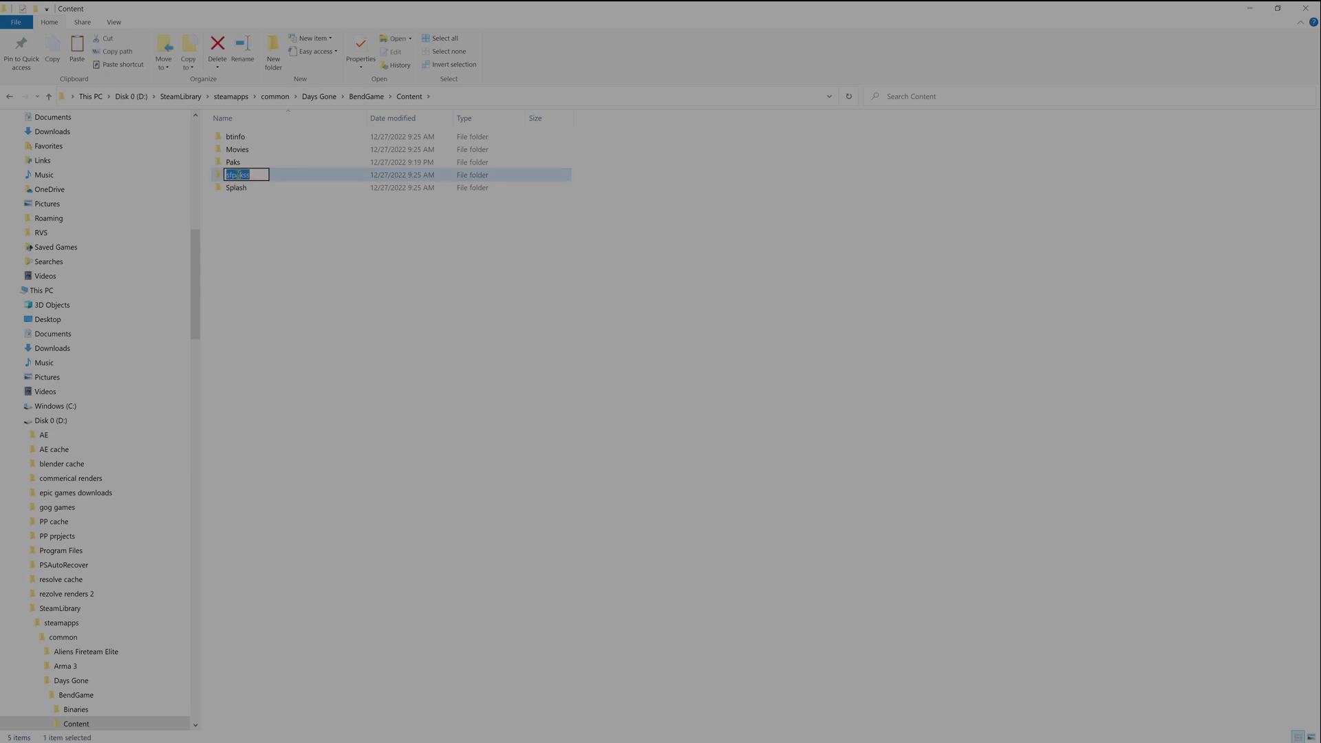
pyautogui.click(261, 176)
pyautogui.press('BackSpace')
pyautogui.write('s')
pyautogui.click(245, 220)
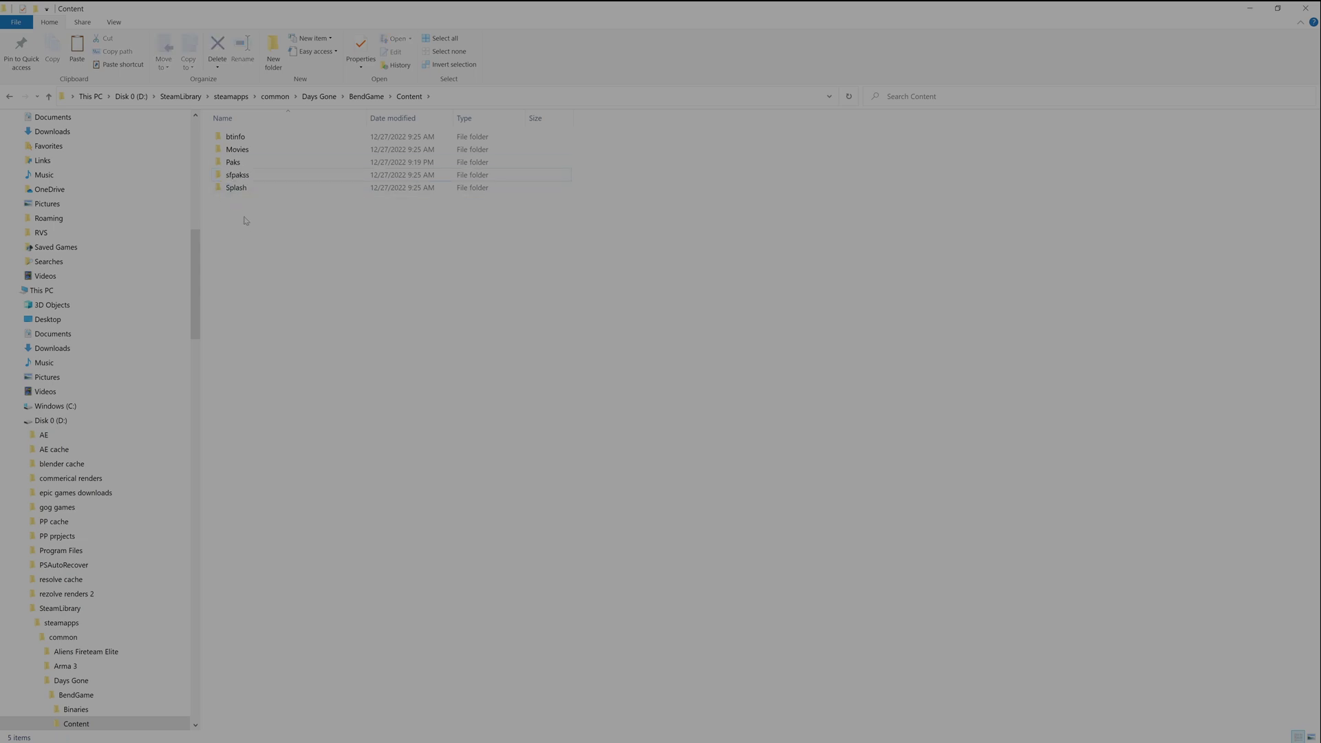
# Open the Paks folder showing the installed .pak files, then bring up the Start menu
pyautogui.doubleClick(237, 164)
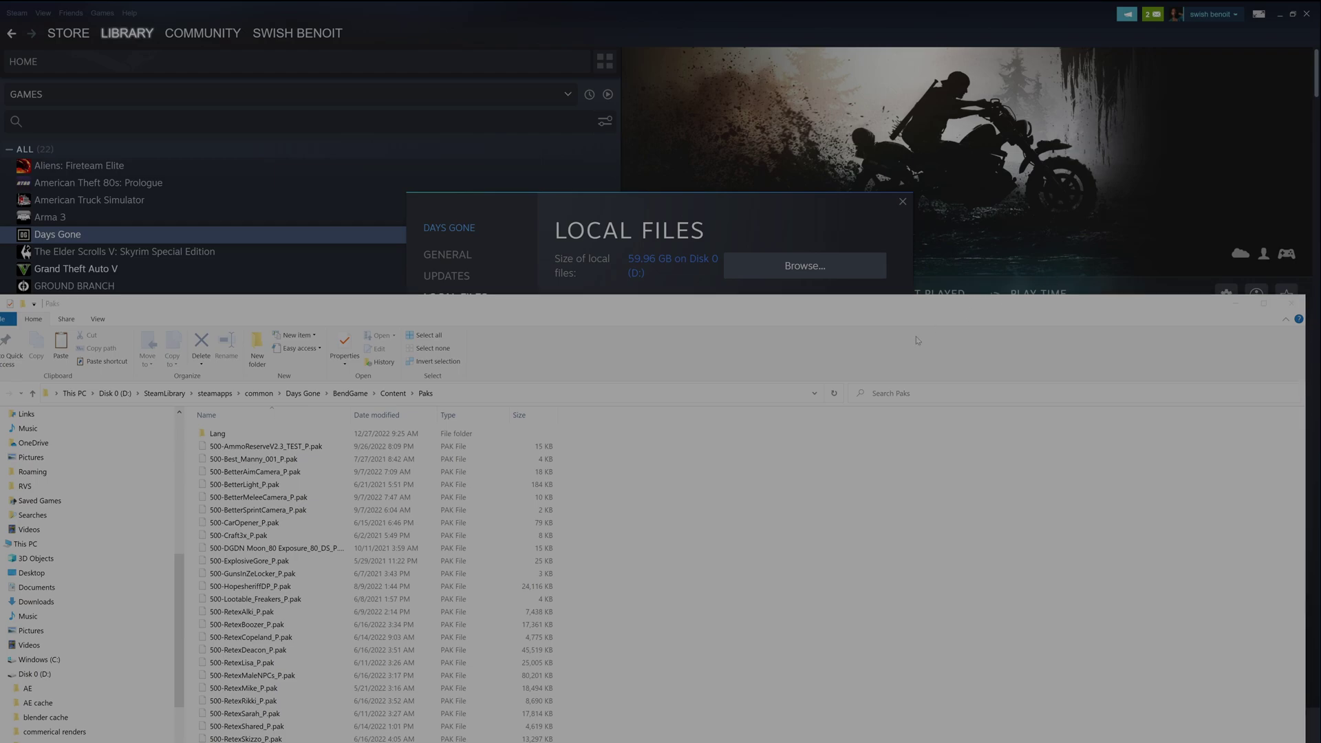
pyautogui.press('super')
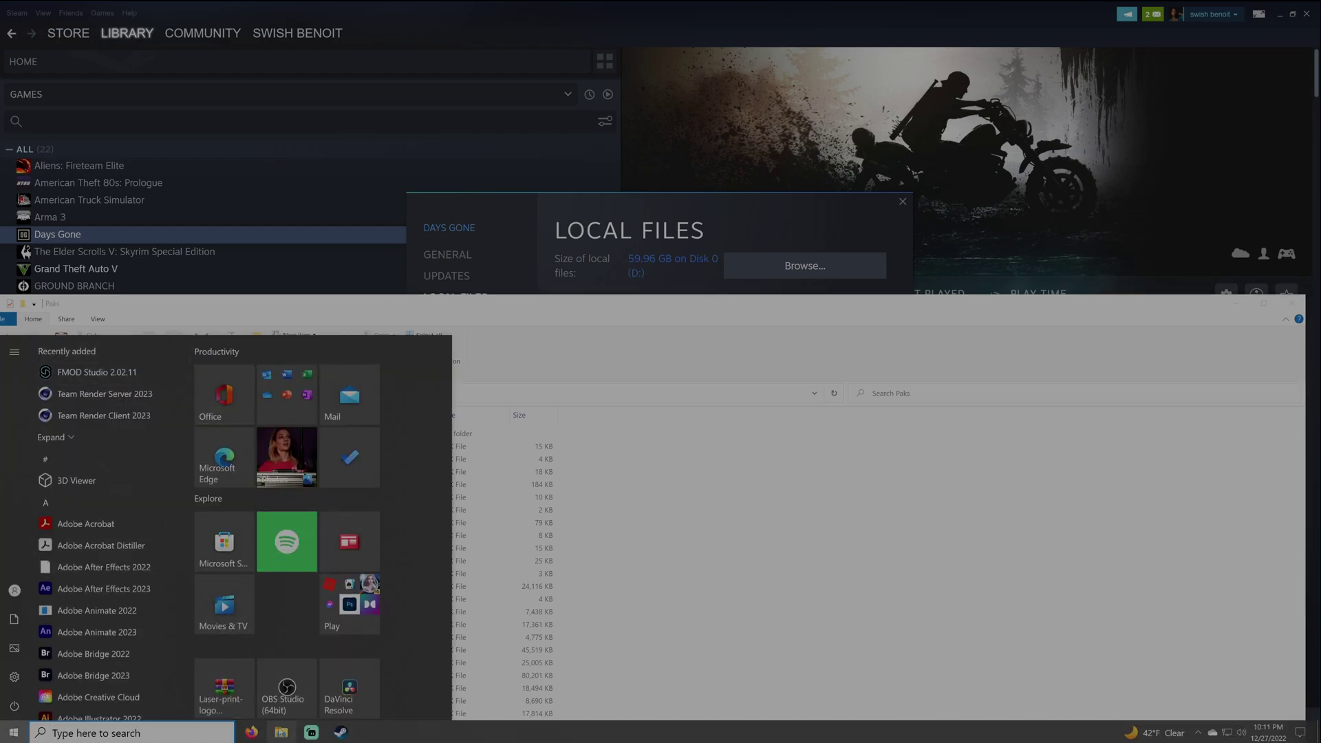
# Return to the Nexus Mods page and open the downloaded Sheriff Uniform archive
pyautogui.moveTo(252, 732)
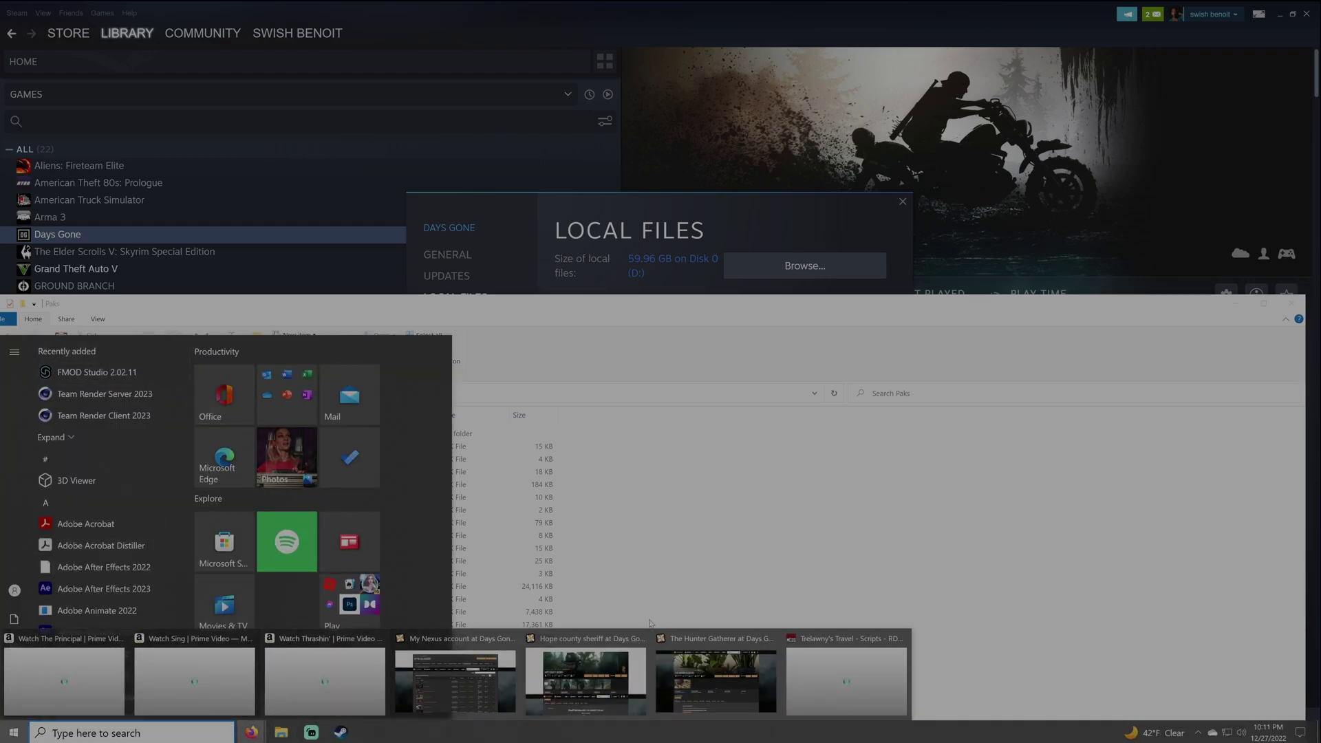
pyautogui.click(639, 671)
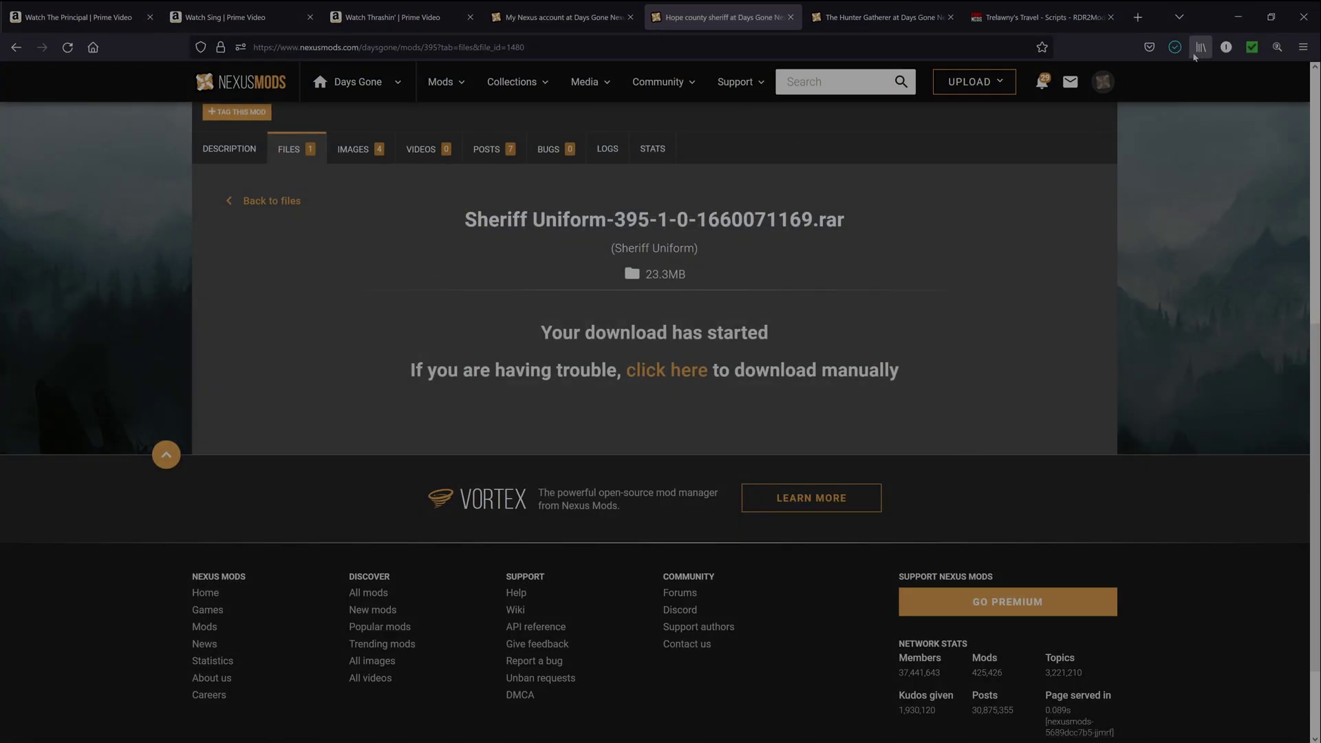
pyautogui.click(1025, 80)
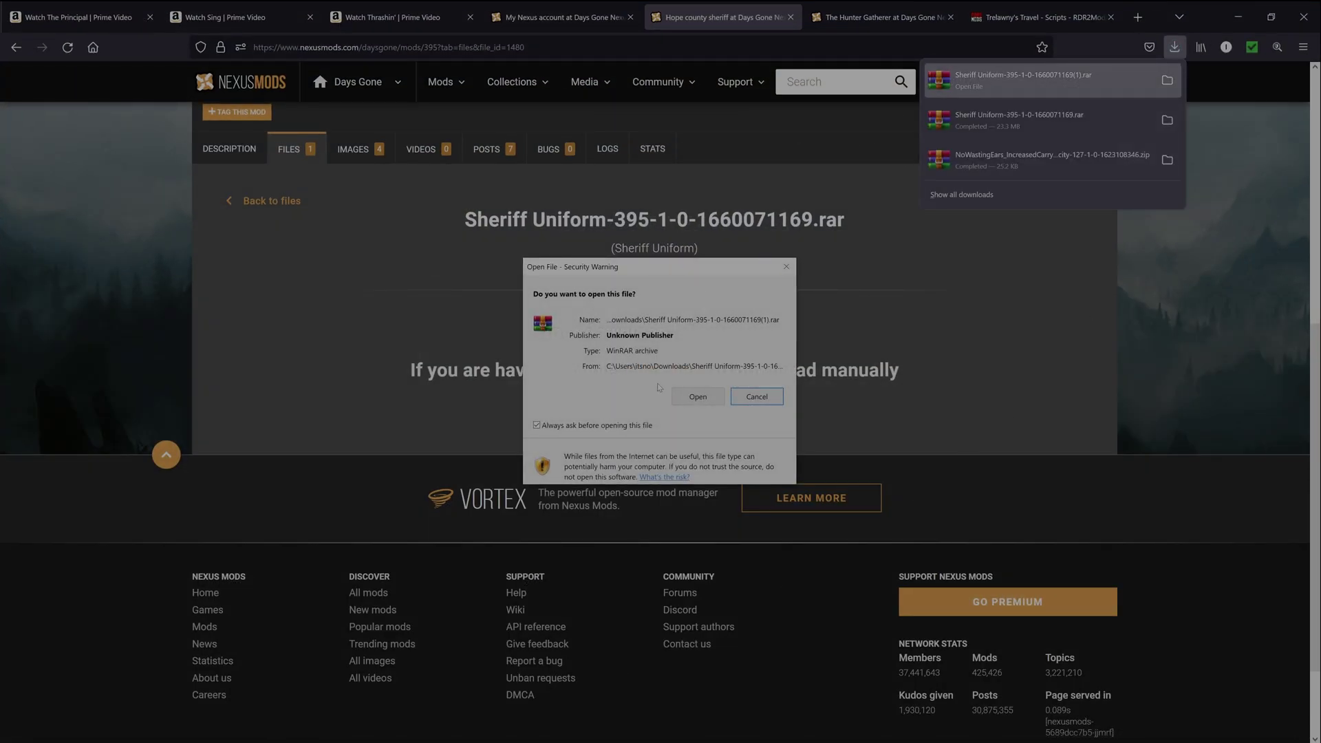
pyautogui.click(694, 396)
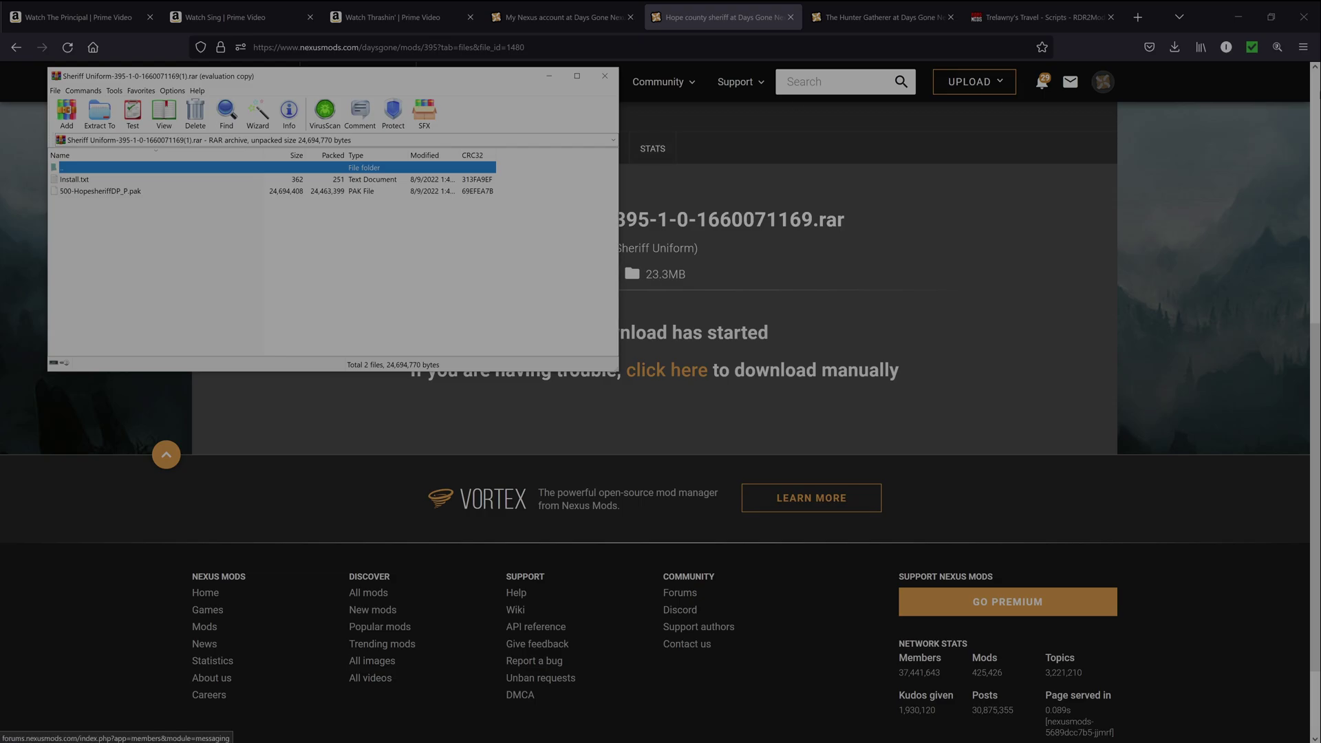
# Drag 500-HopesheriffDP_P.pak from the archive into Paks, replacing the existing file
pyautogui.click(1239, 17)
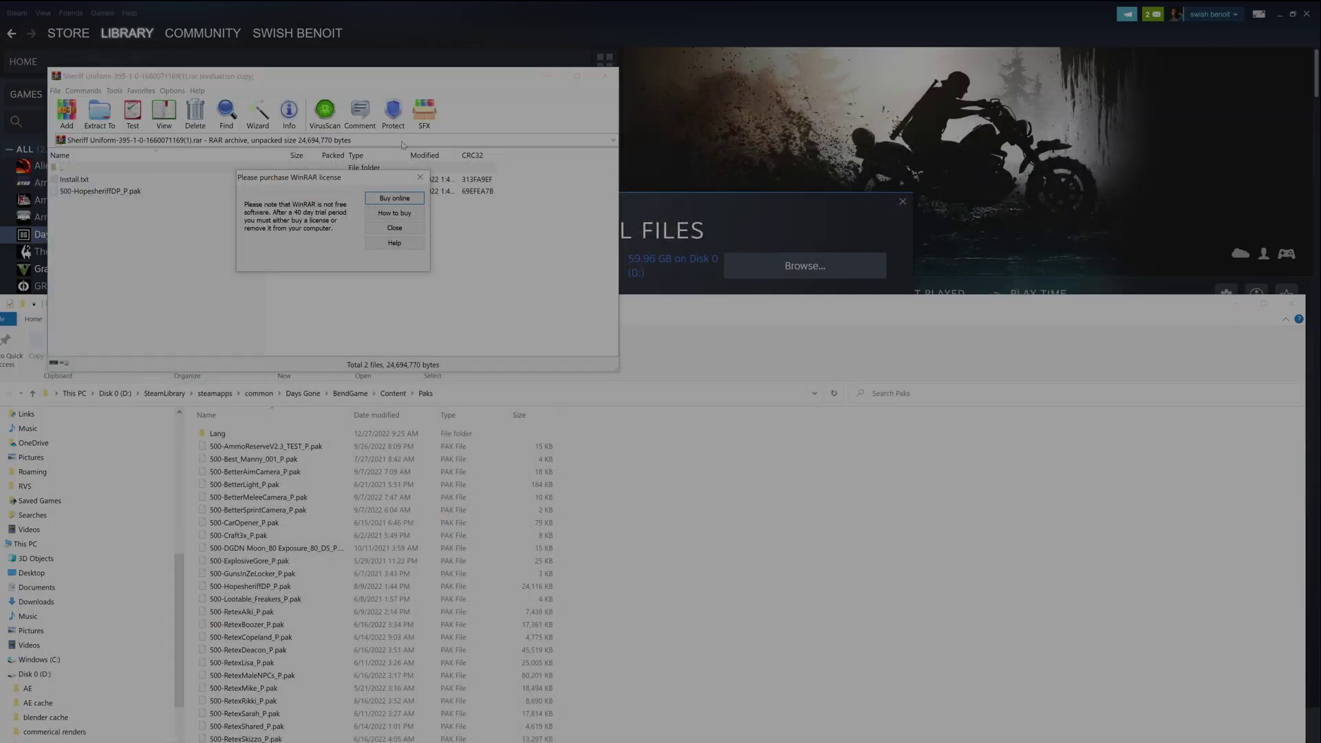
pyautogui.click(377, 229)
pyautogui.moveTo(402, 80); pyautogui.dragTo(389, 38)
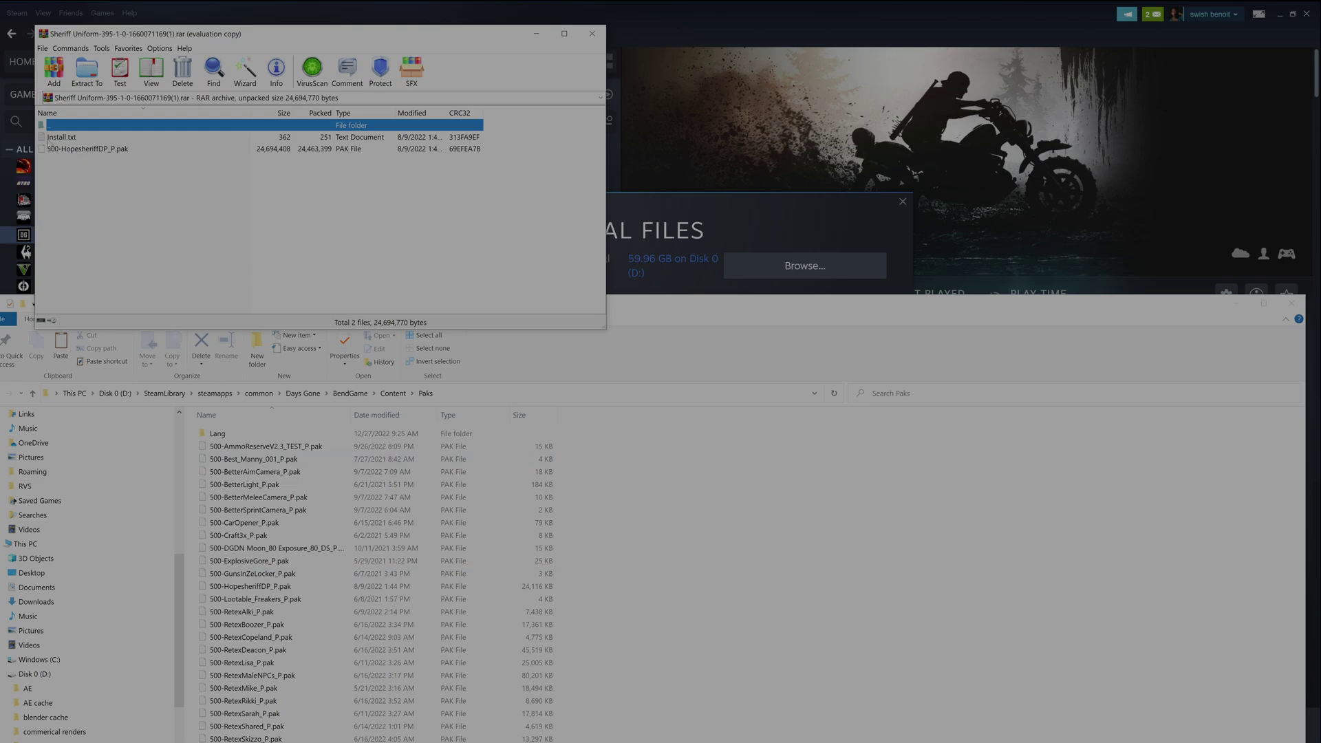
pyautogui.click(84, 150)
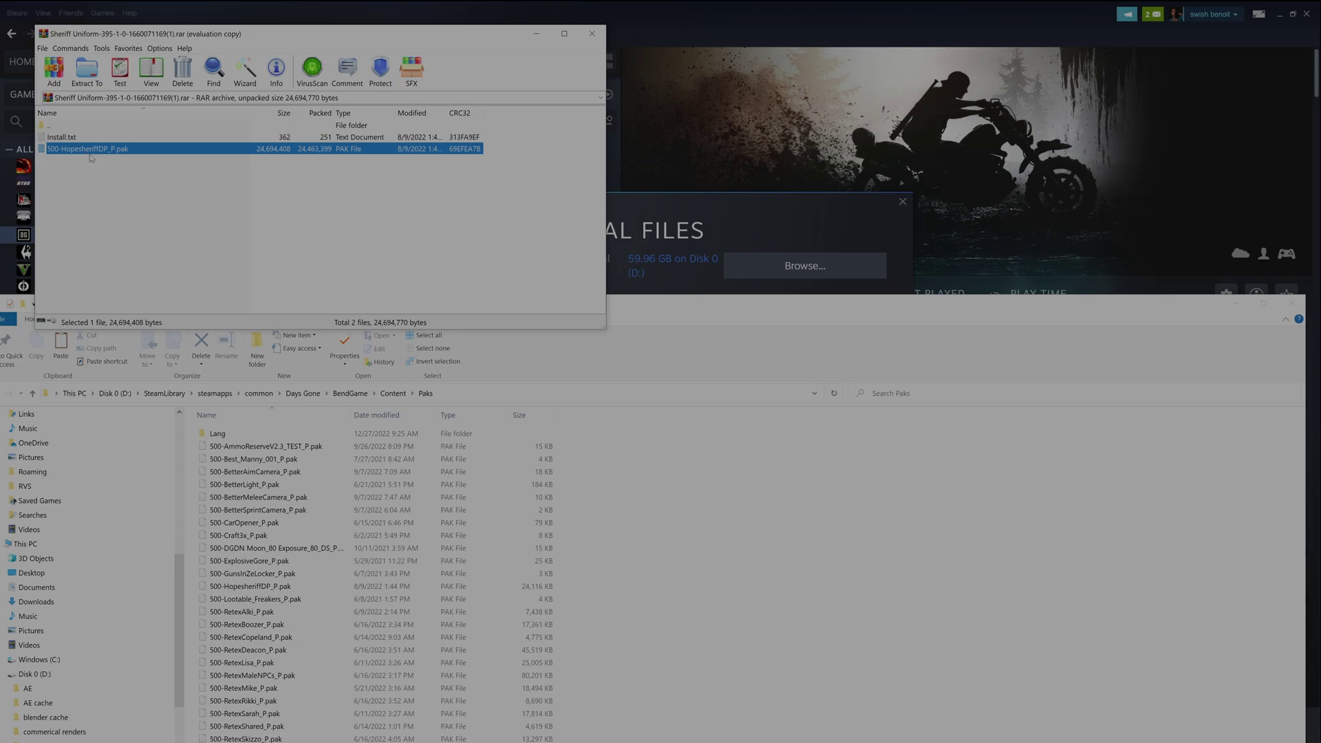
pyautogui.moveTo(91, 158); pyautogui.dragTo(1126, 541)
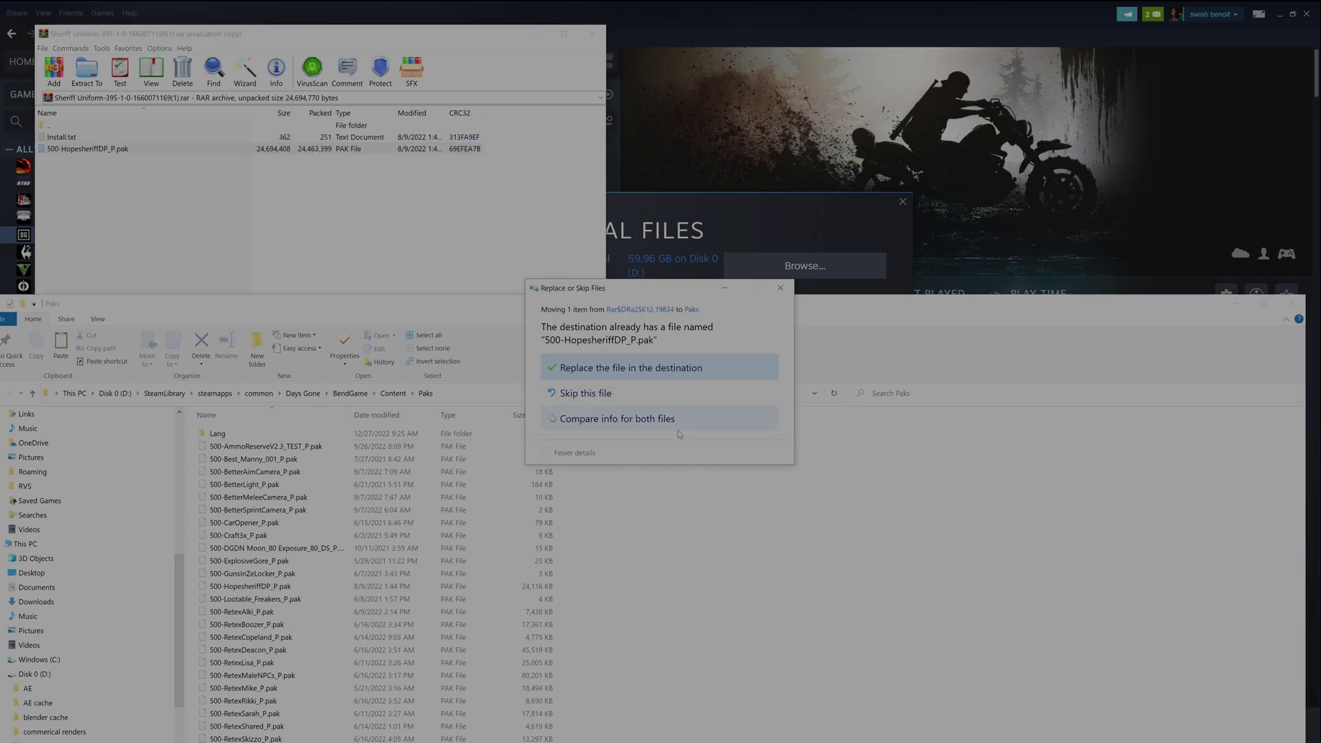
pyautogui.click(619, 368)
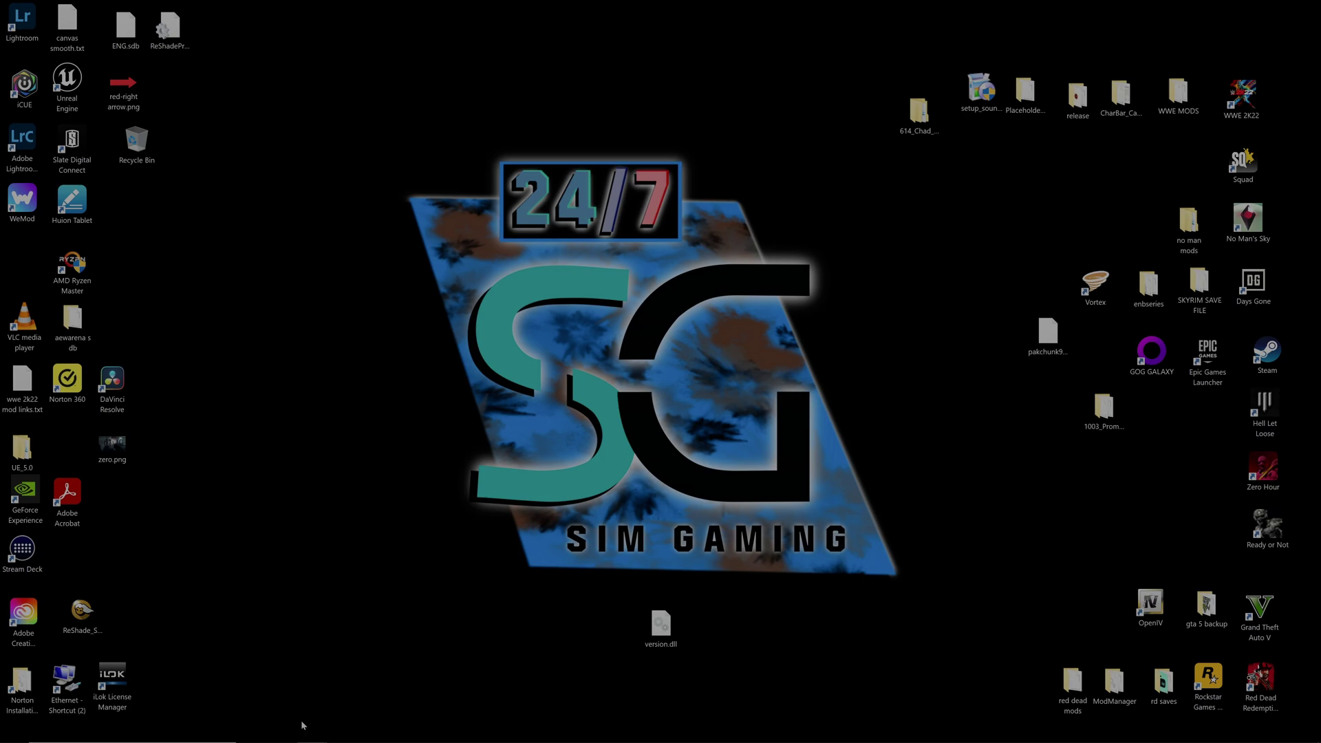
pyautogui.press('super')
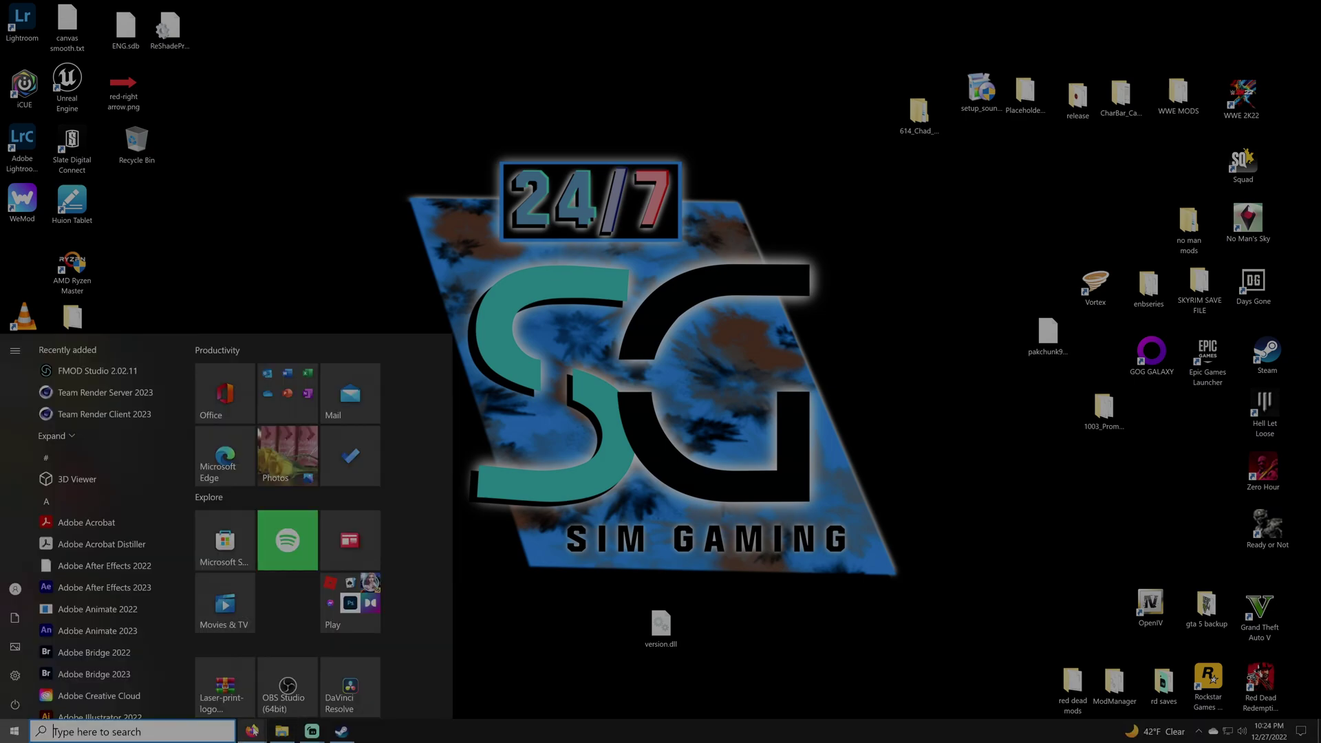
pyautogui.moveTo(253, 731)
pyautogui.click(664, 695)
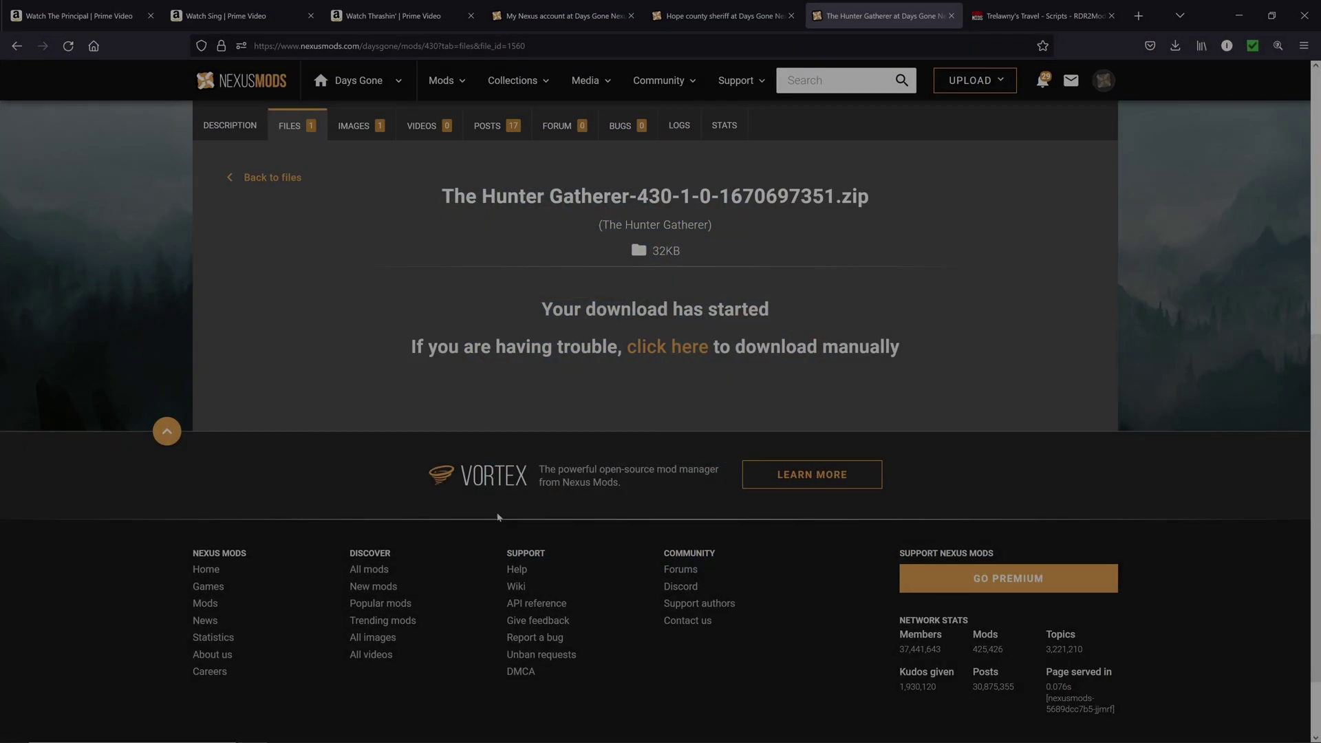
pyautogui.click(238, 127)
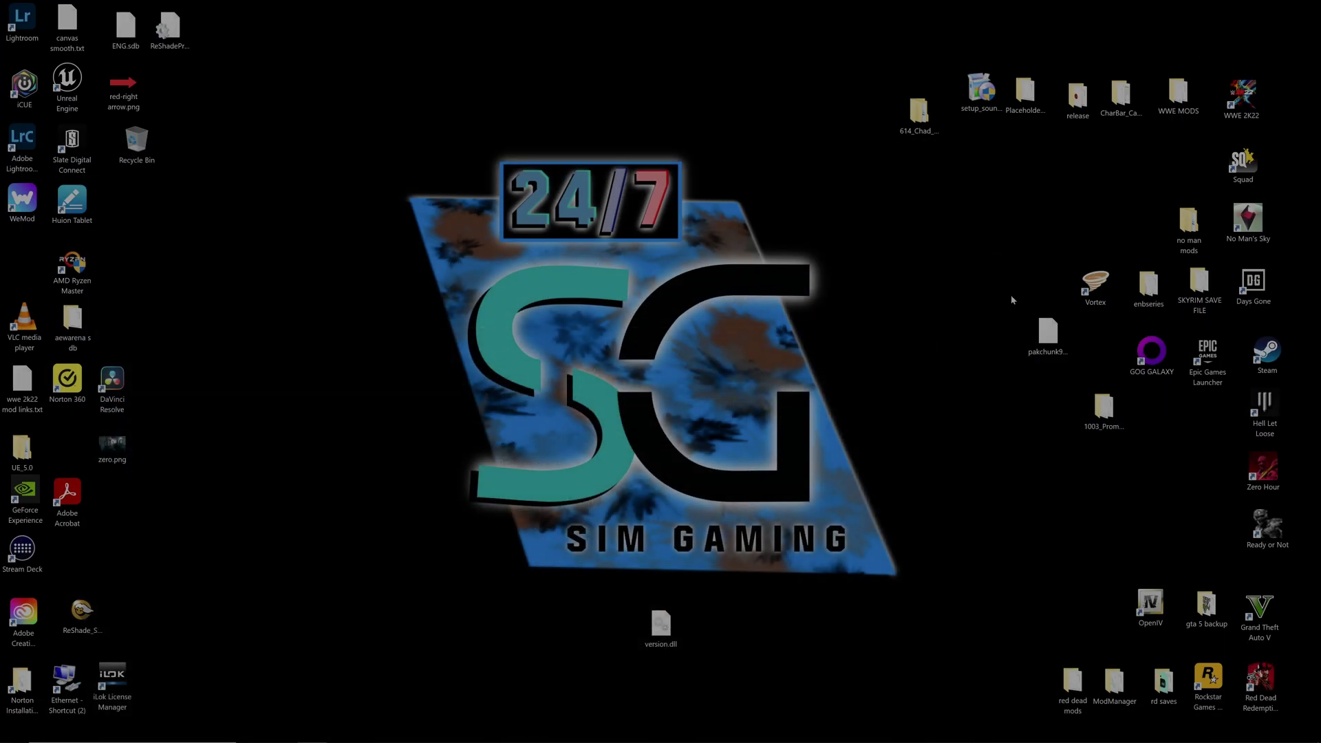
# Open a new File Explorer window and go to the user's home folder
pyautogui.press('super')
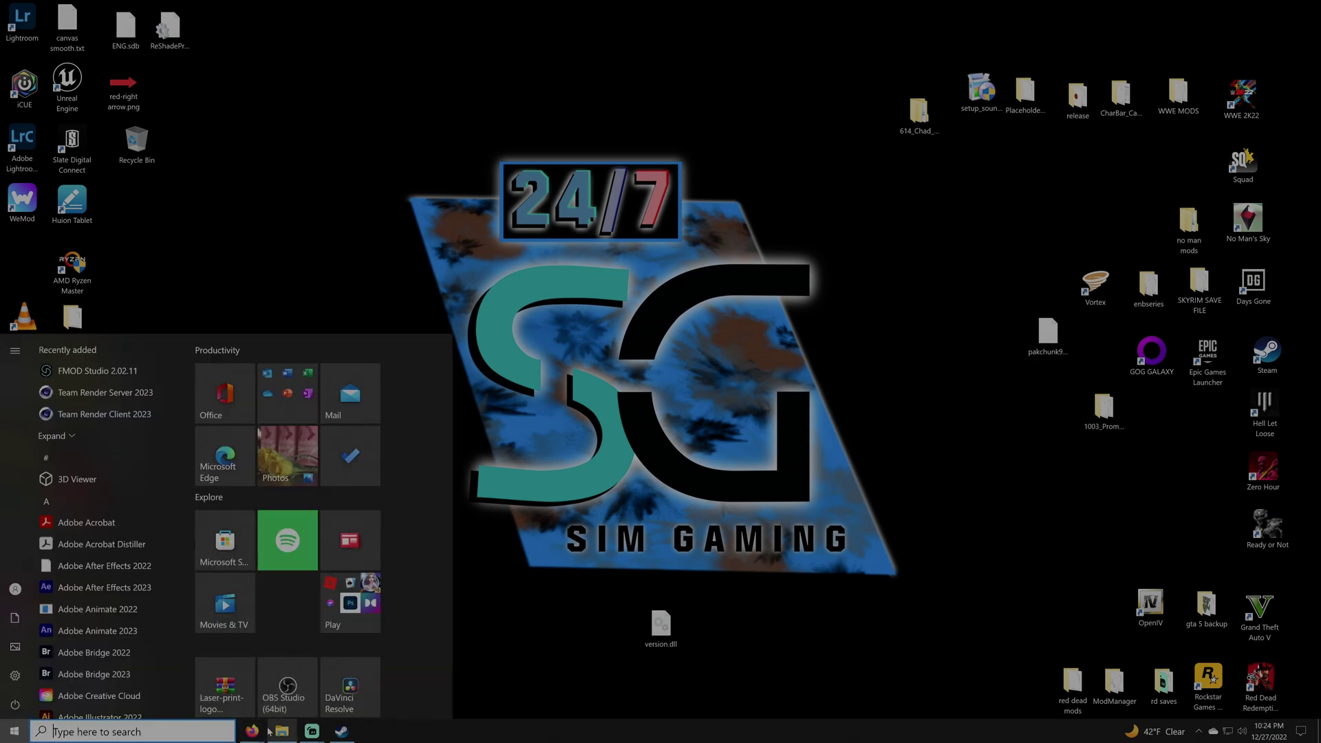
pyautogui.click(281, 737)
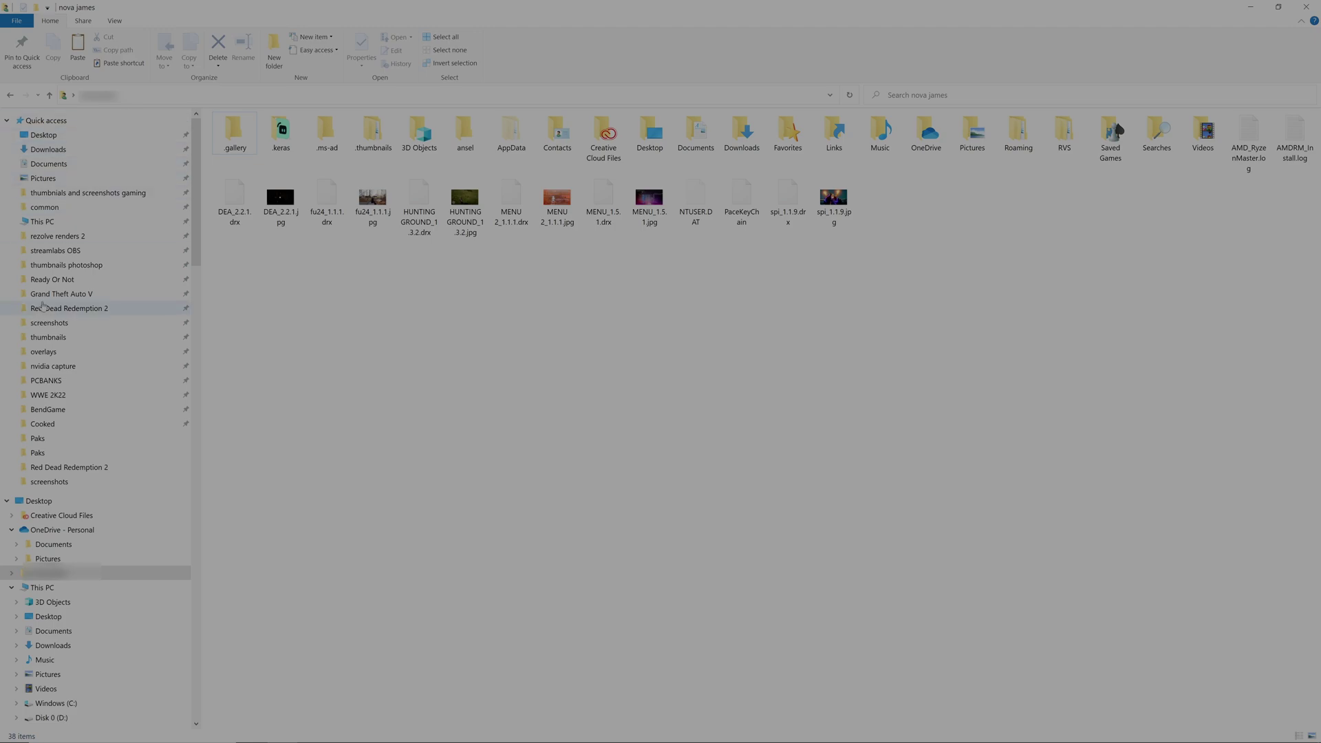
pyautogui.scroll(-3, 62, 413)
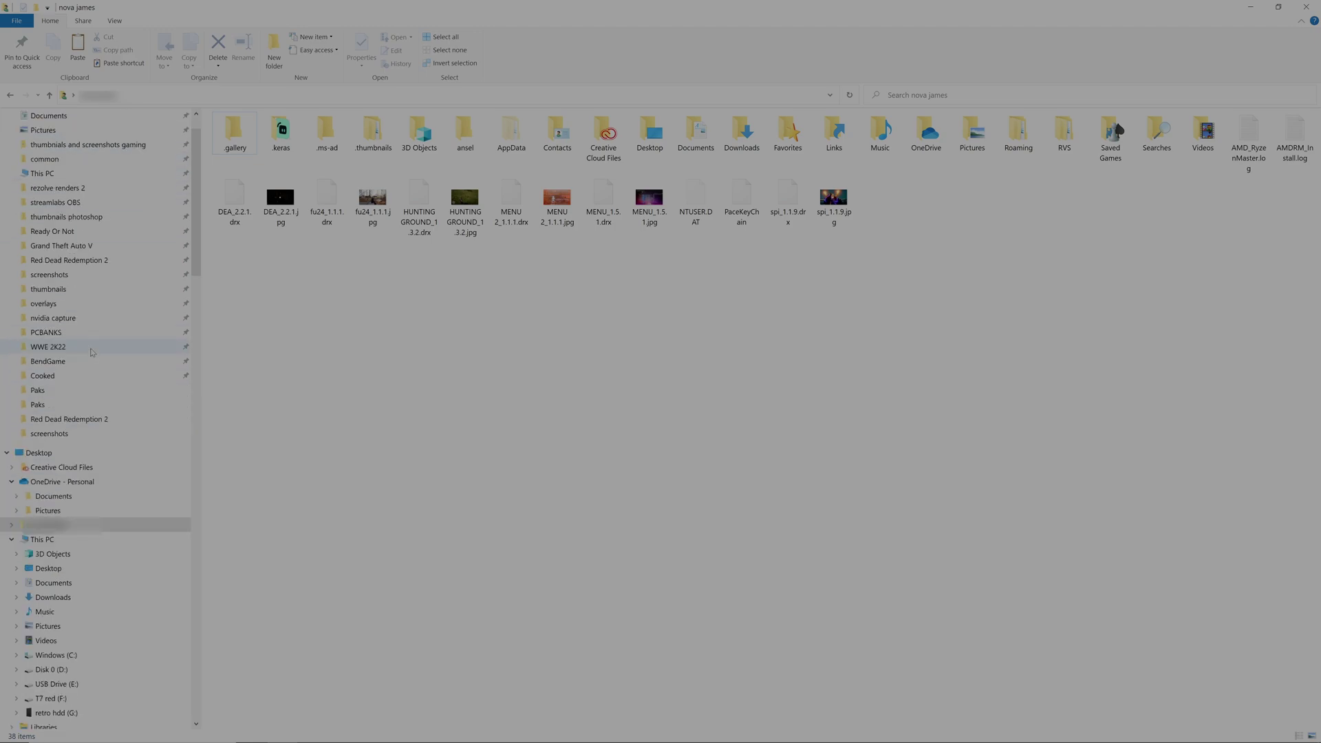
pyautogui.scroll(-2, 72, 365)
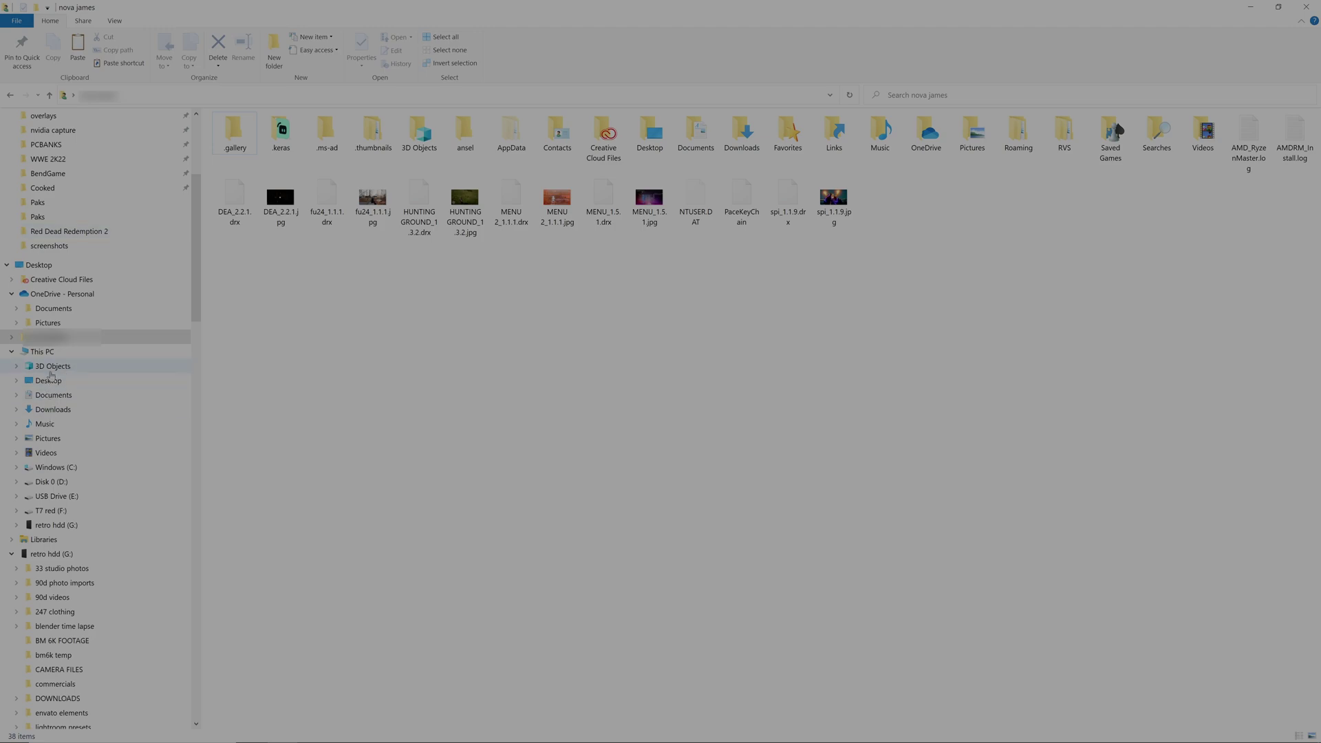
pyautogui.click(39, 265)
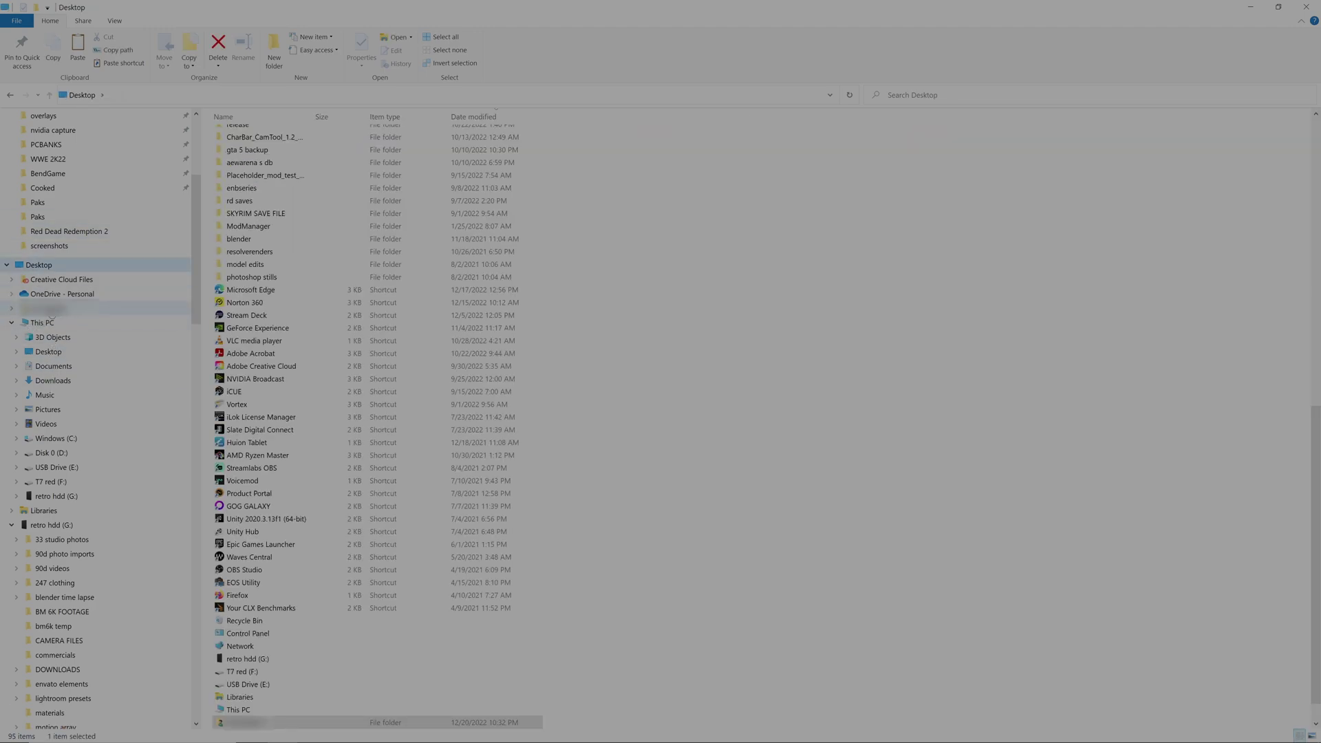
pyautogui.click(45, 309)
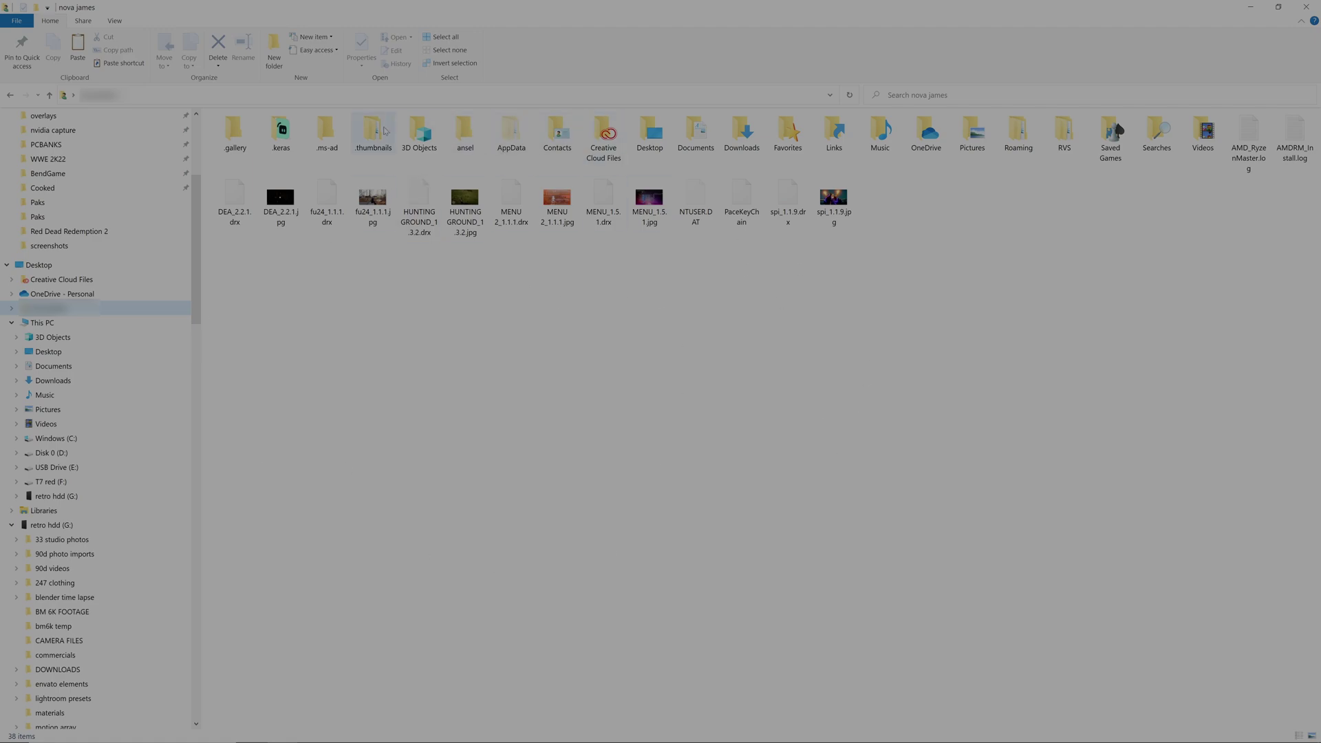
# Navigate through AppData, Local and BendGame into the Saved folder
pyautogui.doubleClick(508, 133)
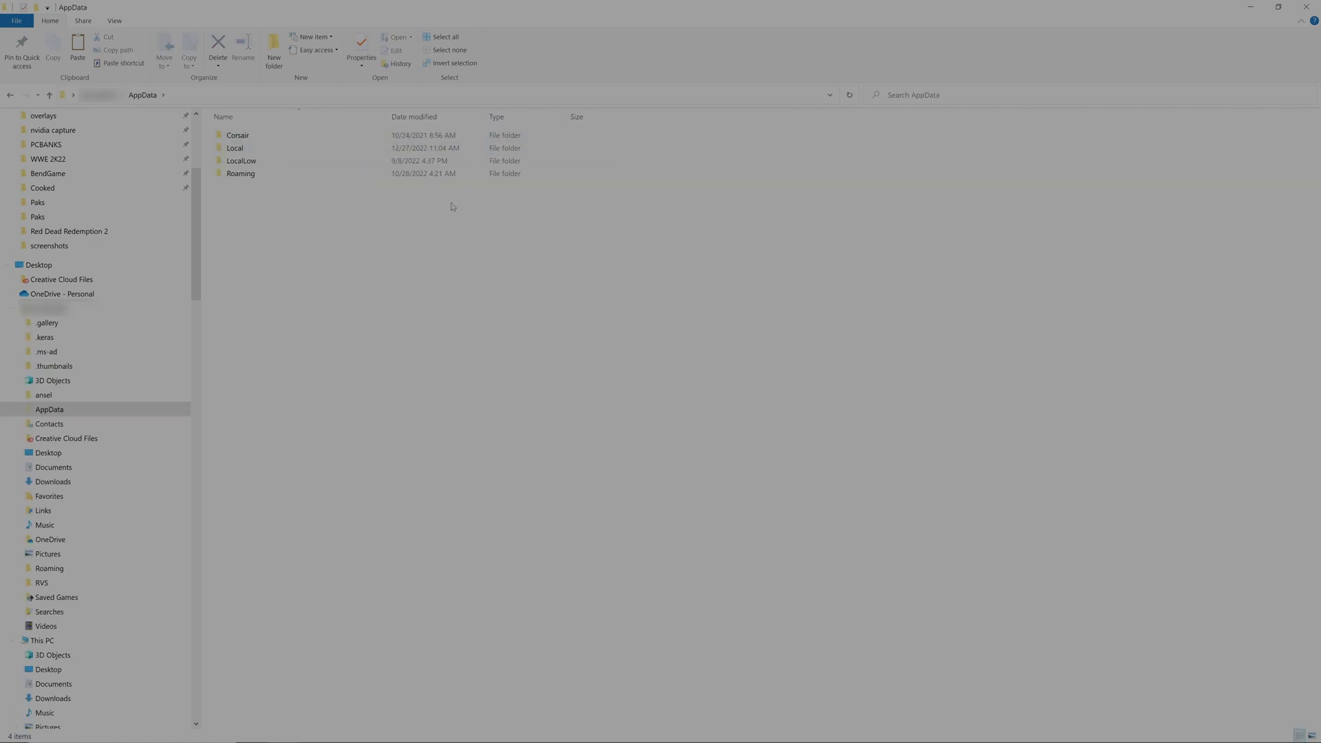
pyautogui.doubleClick(248, 150)
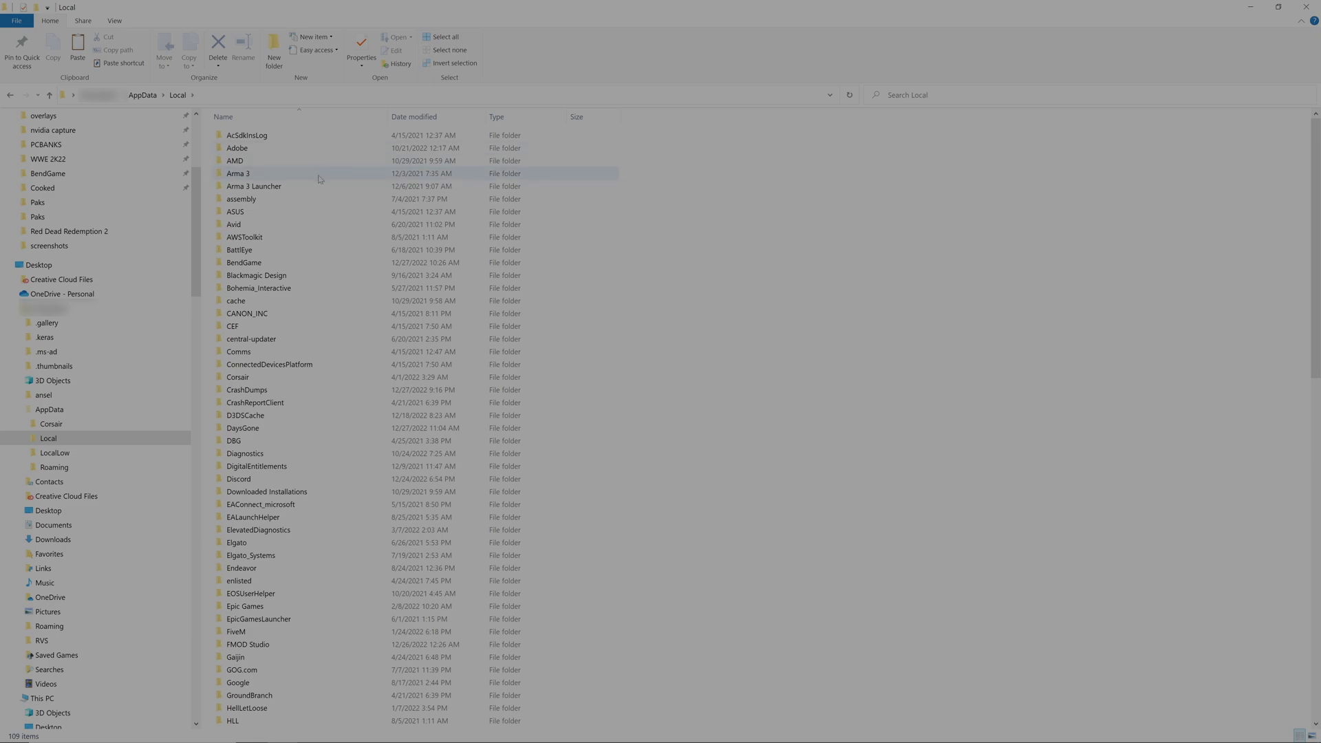
pyautogui.scroll(-2, 318, 177)
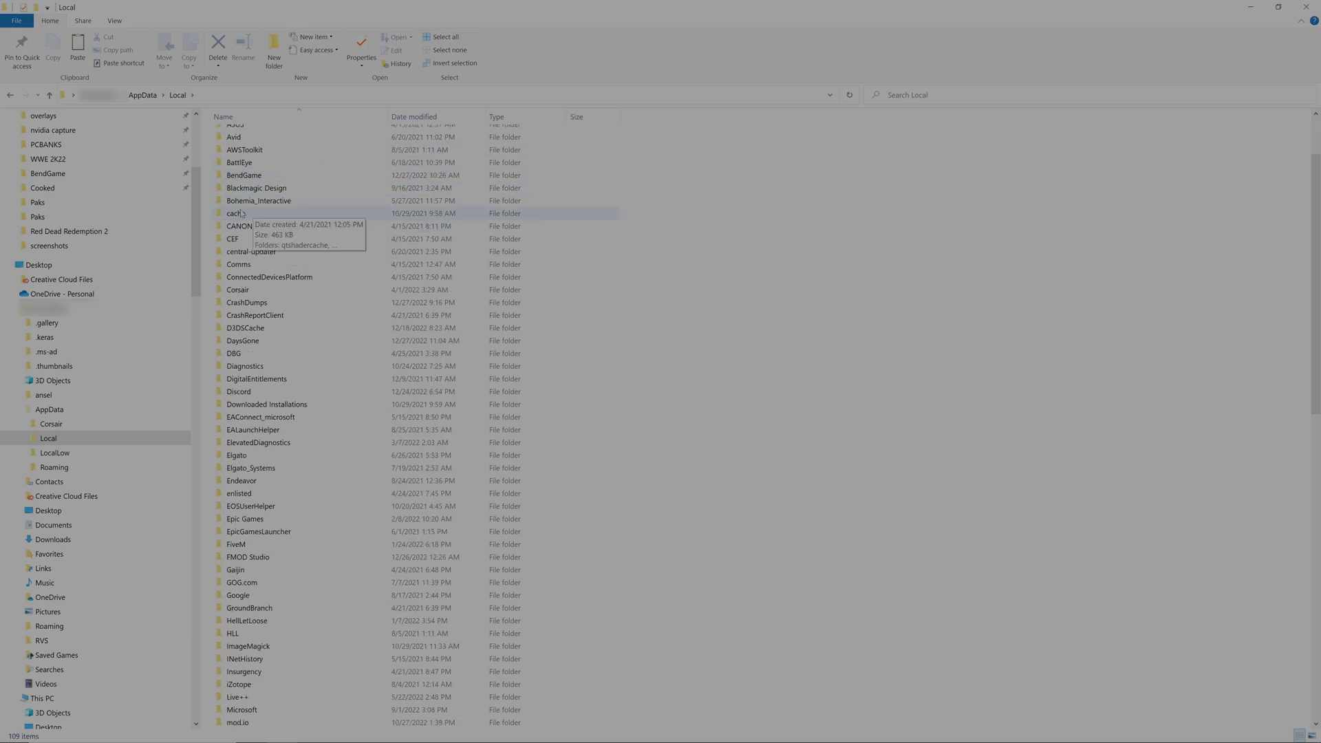
pyautogui.click(251, 177)
pyautogui.doubleClick(250, 178)
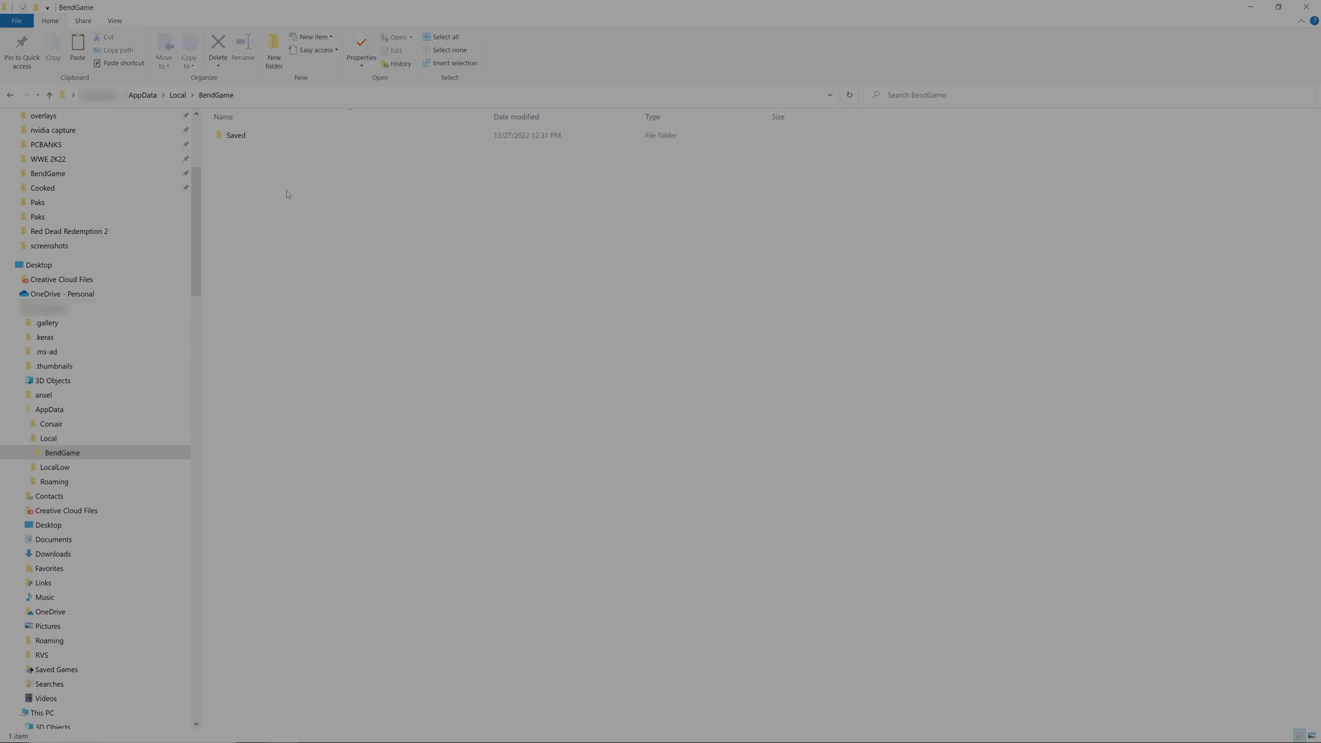
pyautogui.doubleClick(250, 137)
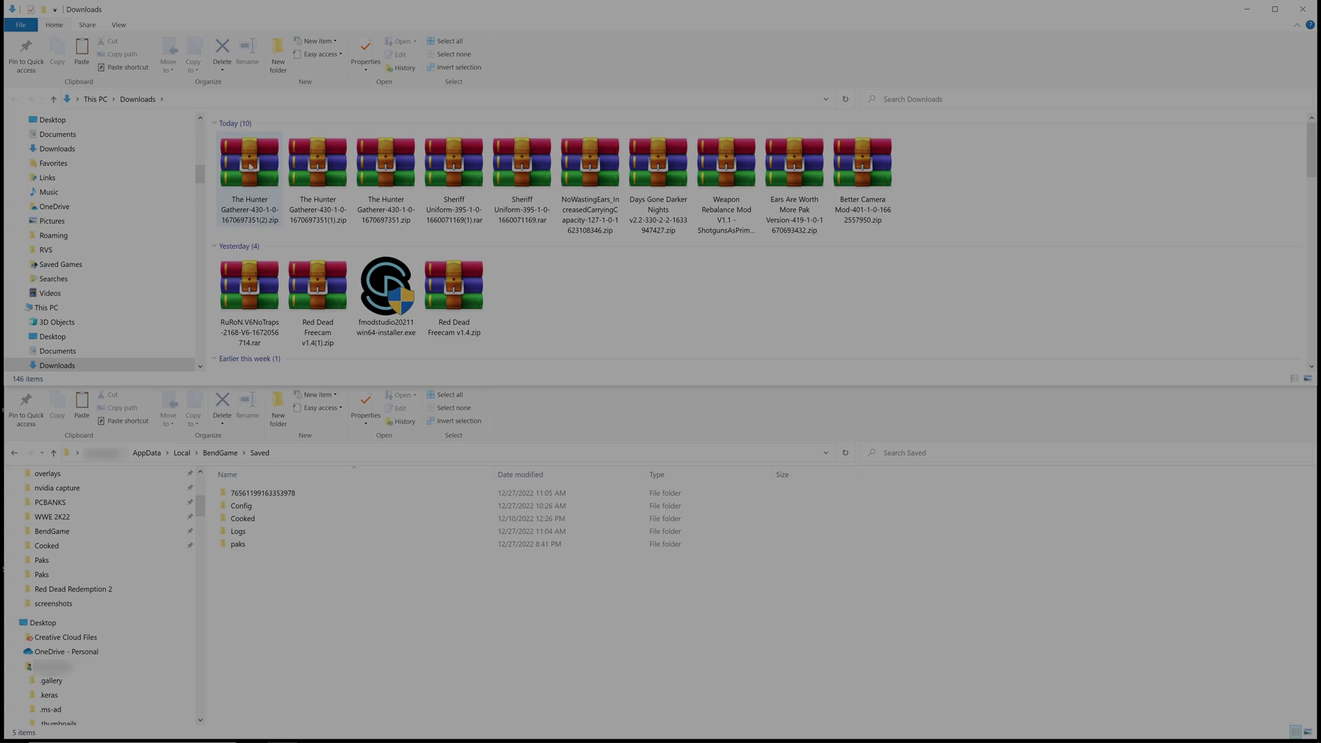
# Open The Hunter Gatherer zip from Downloads in WinRAR and dismiss the licence reminder
pyautogui.click(249, 166)
pyautogui.doubleClick(249, 166)
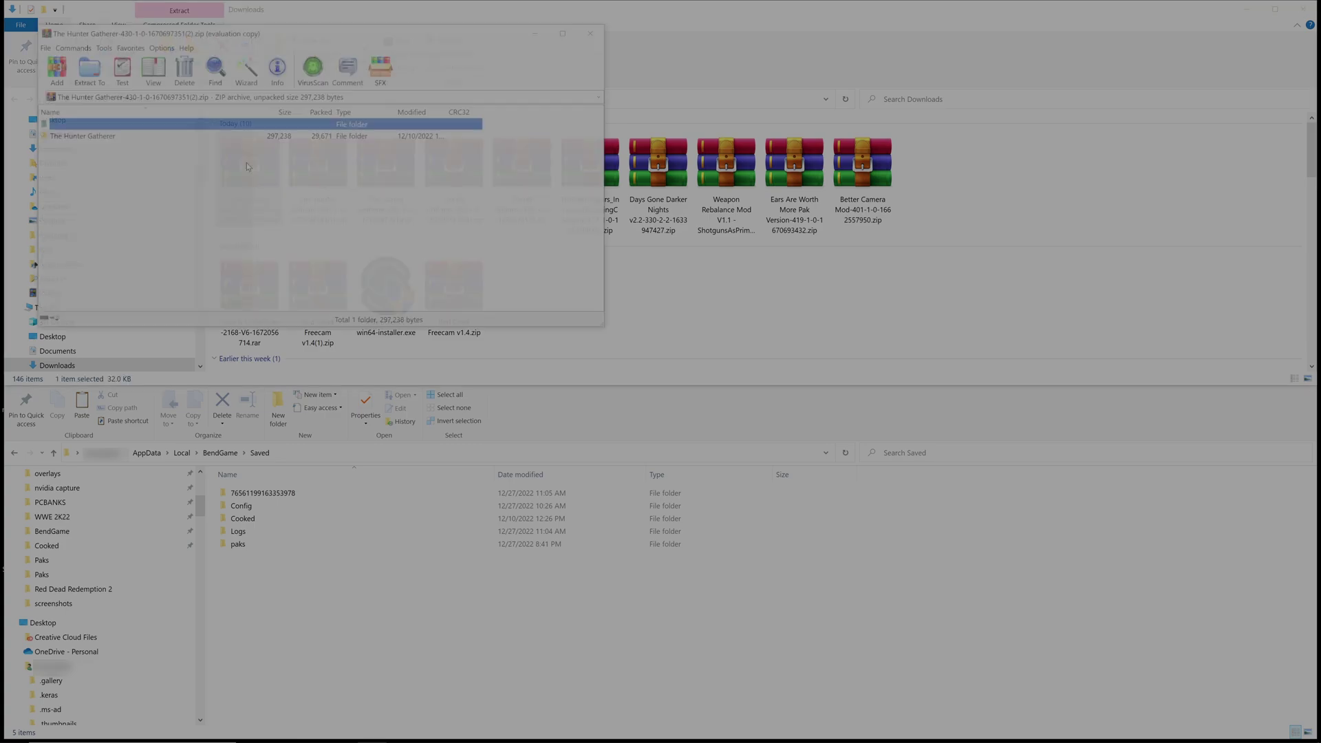
pyautogui.doubleClick(87, 143)
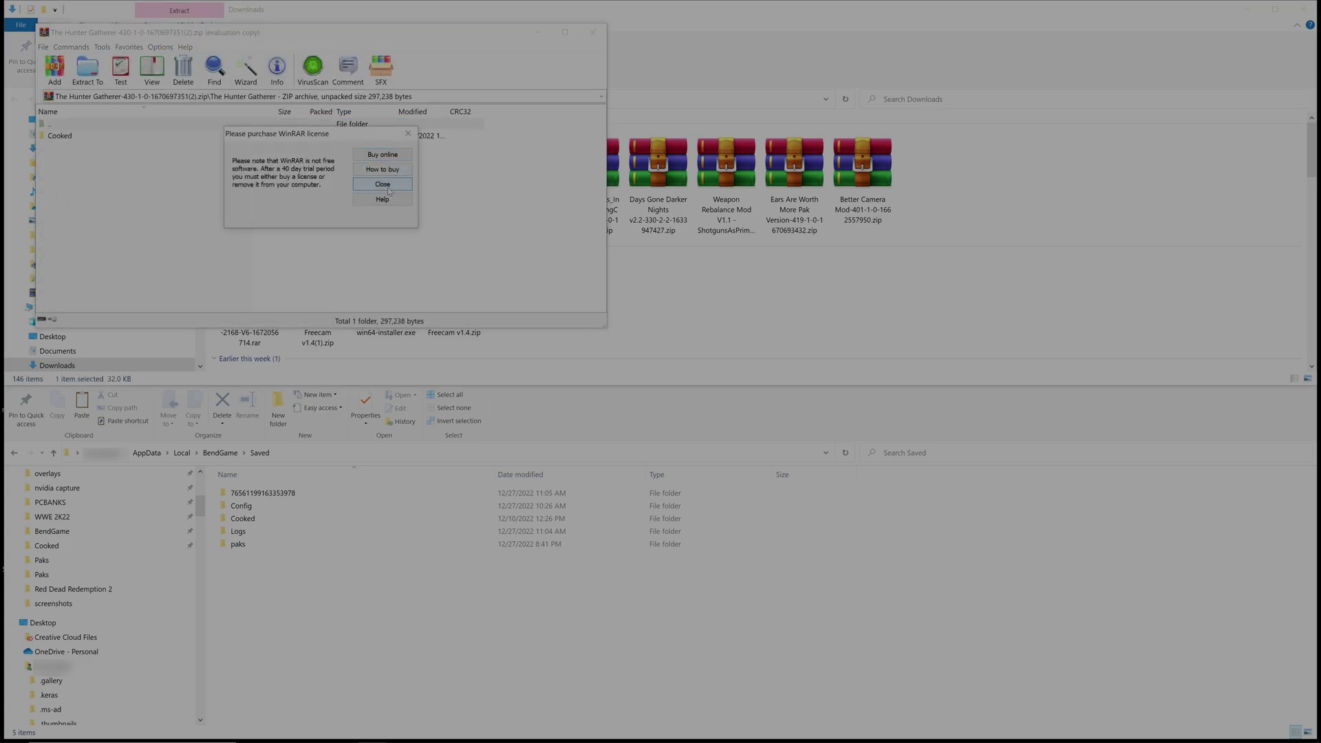
pyautogui.press('Escape')
# Inspect the archive's Cooked\WindowsNoEditor\BendGame path, then return to the archive's top level
pyautogui.doubleClick(52, 138)
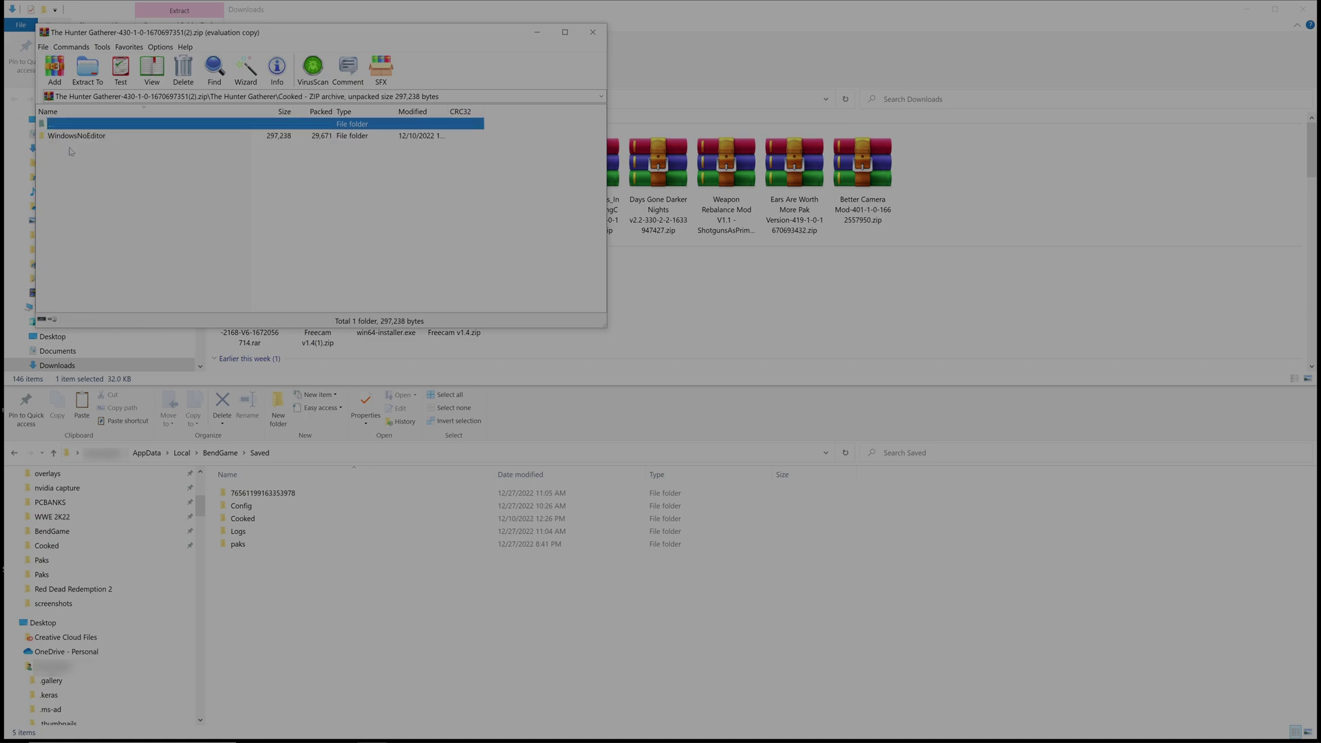
pyautogui.click(45, 136)
pyautogui.doubleClick(45, 136)
pyautogui.doubleClick(60, 135)
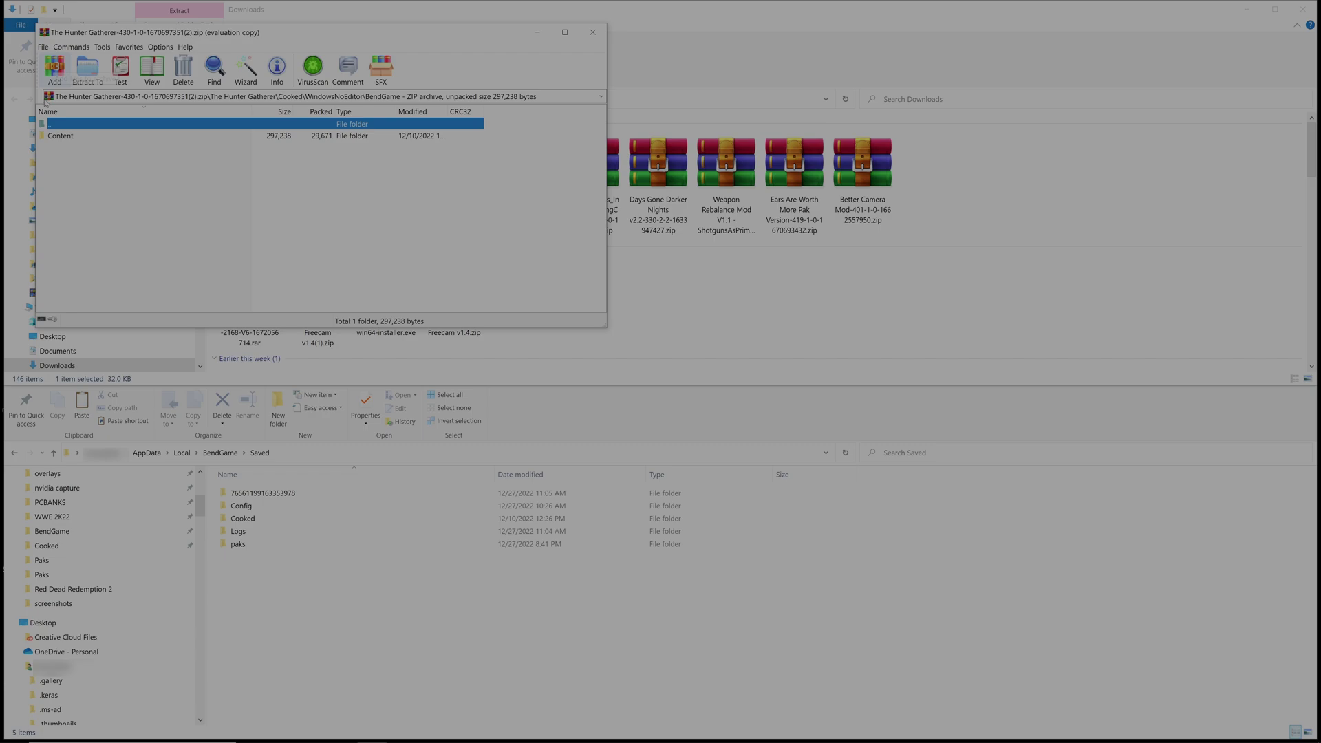
pyautogui.doubleClick(45, 126)
pyautogui.doubleClick(45, 126)
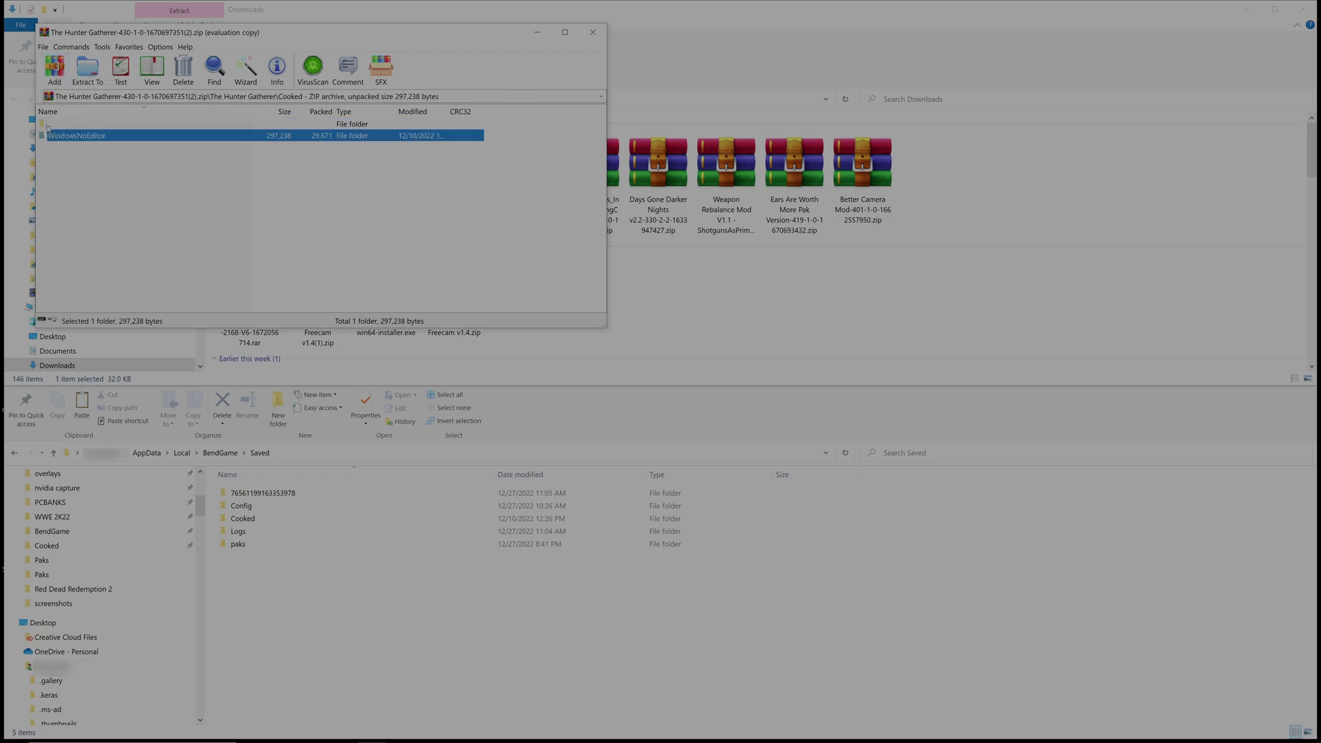
pyautogui.doubleClick(46, 126)
# Copy the Cooked folder into BendGame\Saved, skipping files that already exist
pyautogui.moveTo(55, 136); pyautogui.dragTo(703, 673)
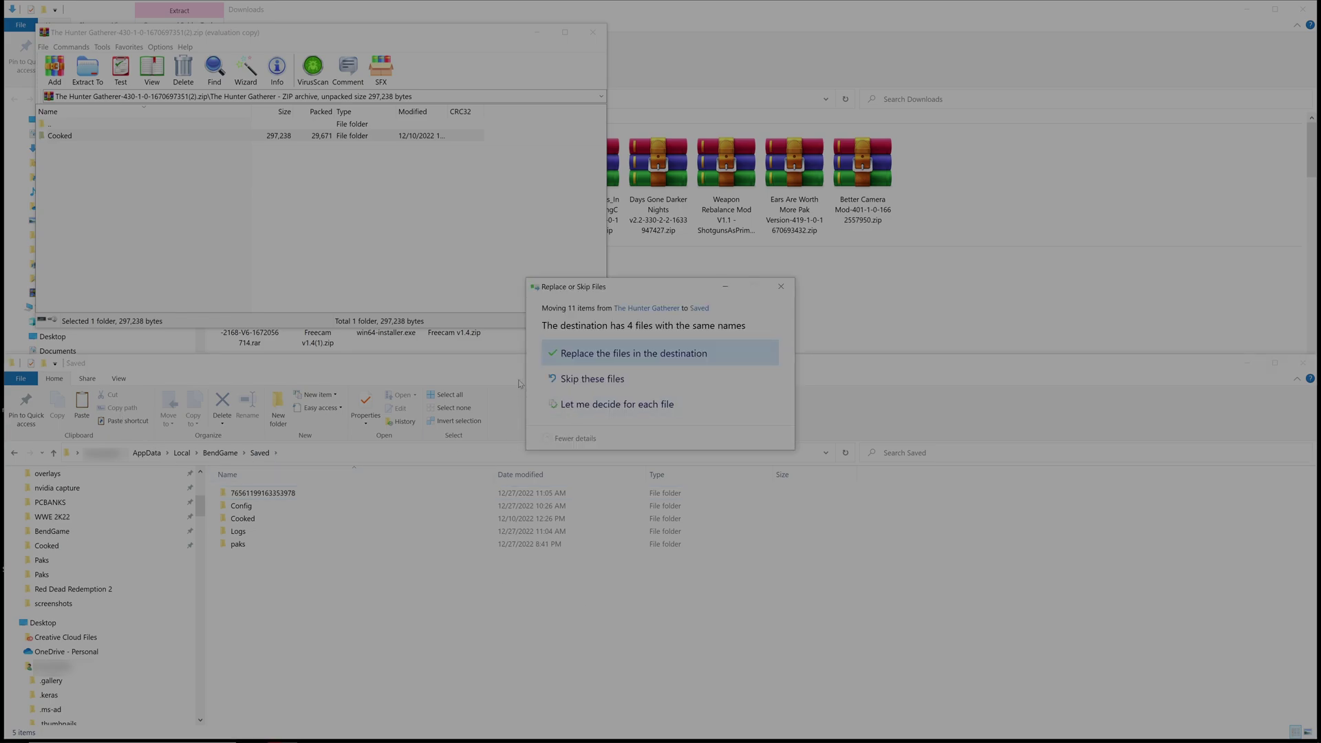
pyautogui.click(596, 390)
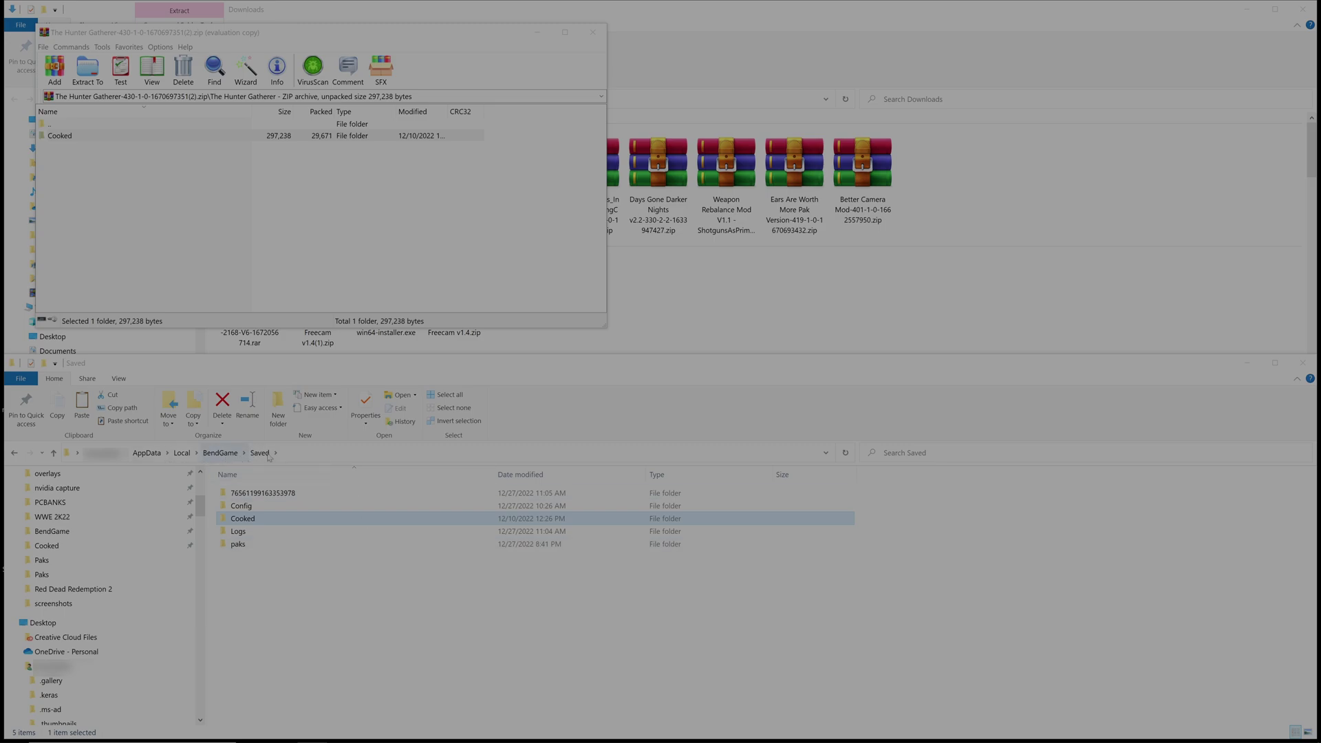
pyautogui.click(282, 565)
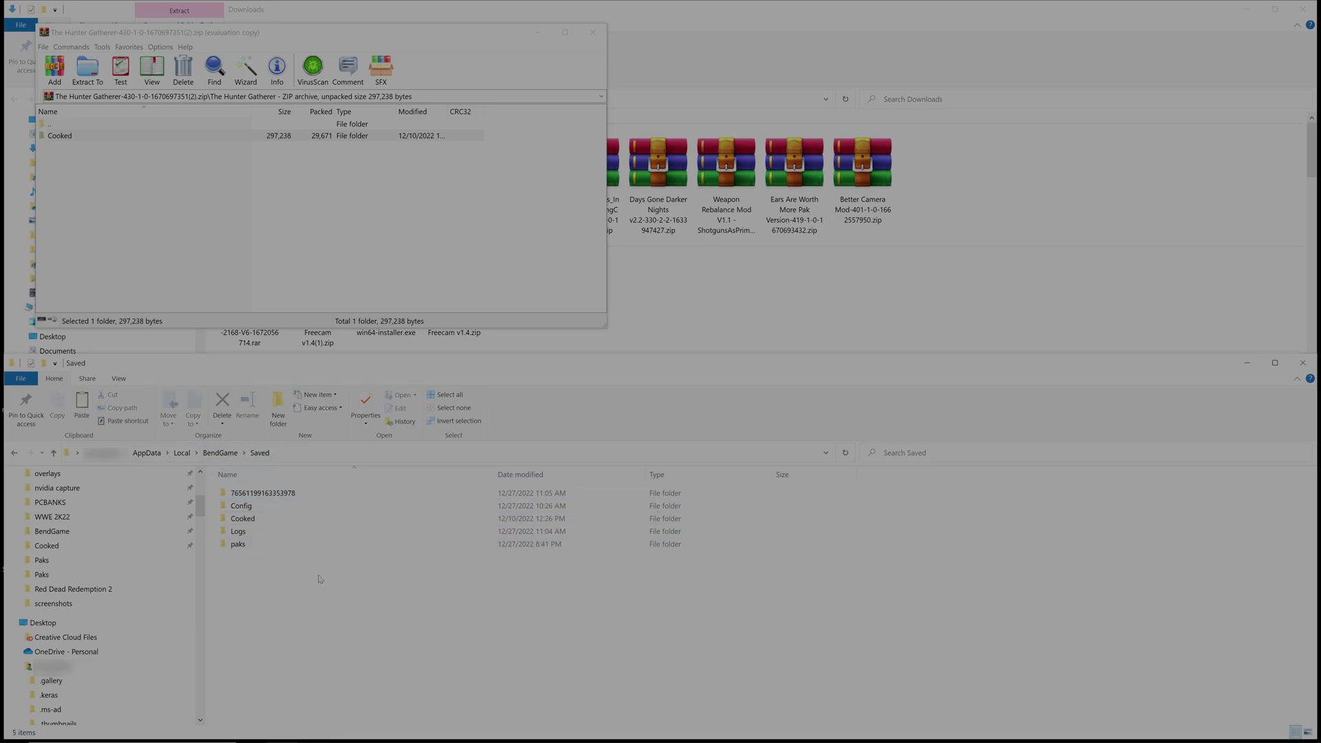